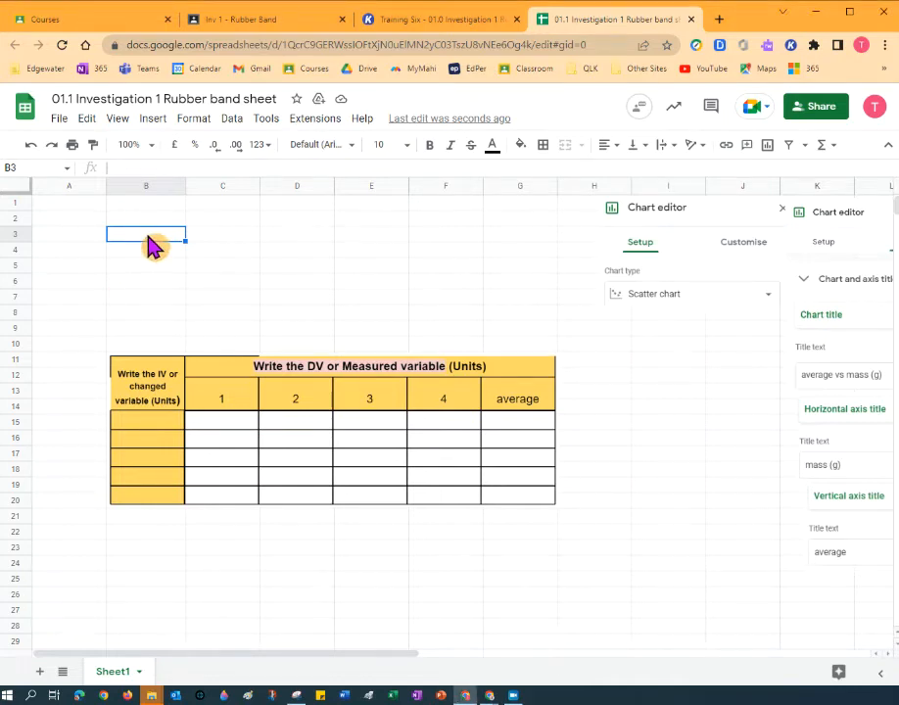
# Type the heading 'Mass on the rubber band (g)' into cell B3.
pyautogui.write('Mass on ')
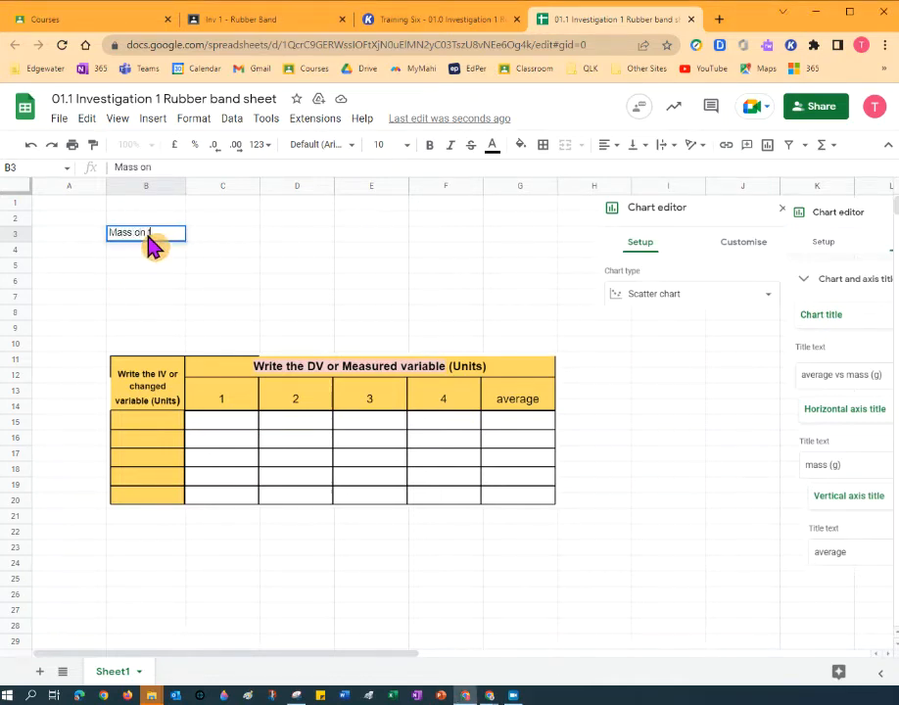
pyautogui.write('the rubber')
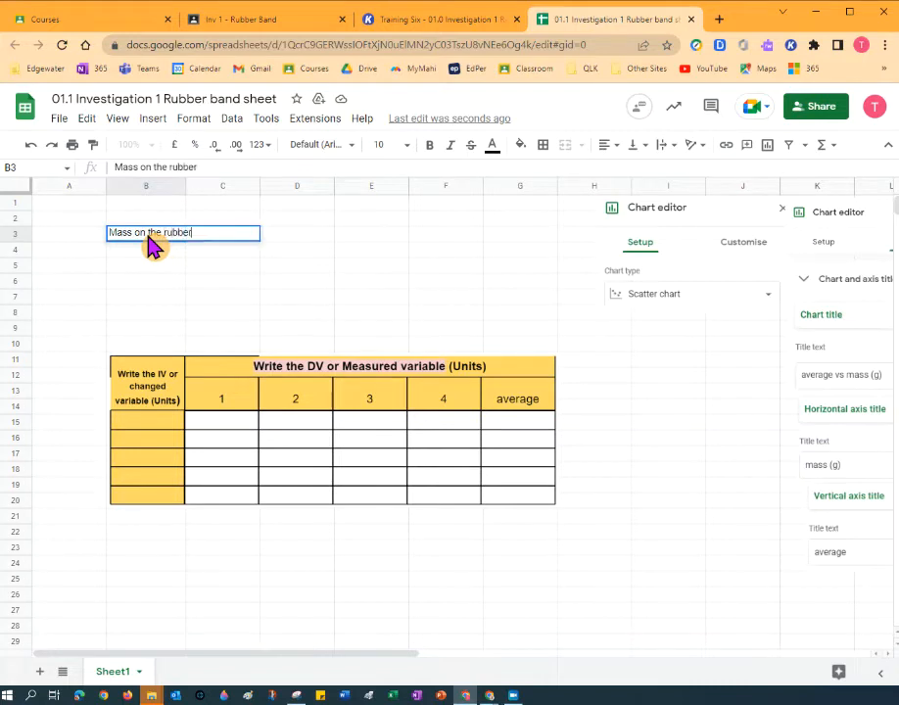
pyautogui.write(' band (g)')
# Enter the masses 100, 200, 300, 400 and 500 in cells B4 to B8.
pyautogui.press('Return')
pyautogui.write('100')
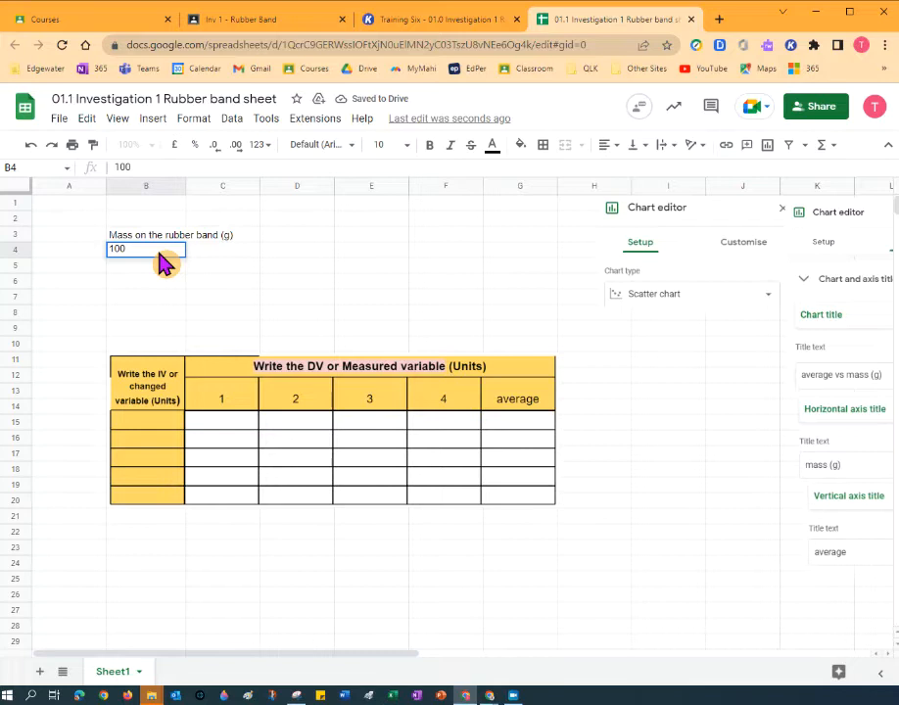
pyautogui.press('Return')
pyautogui.write('200')
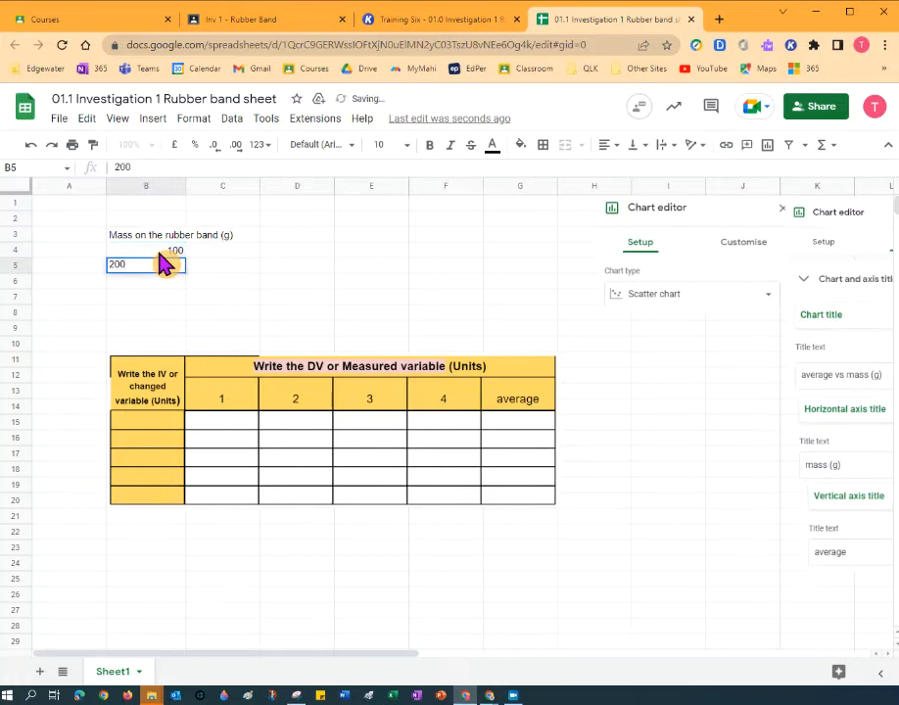
pyautogui.press('Return')
pyautogui.write('300')
pyautogui.press('Return')
pyautogui.write('400')
pyautogui.press('Return')
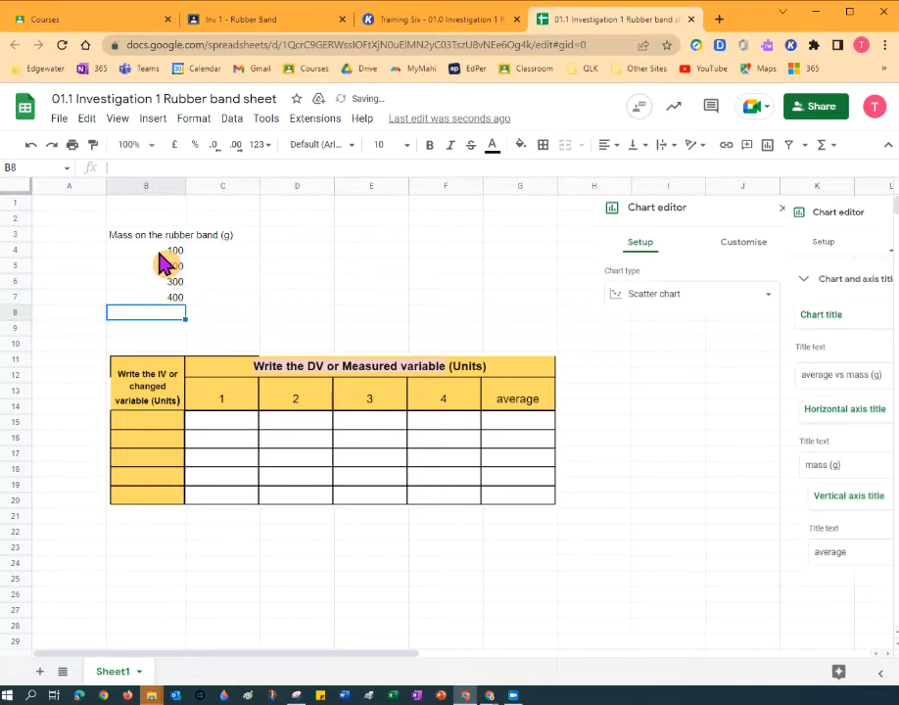
pyautogui.write('500')
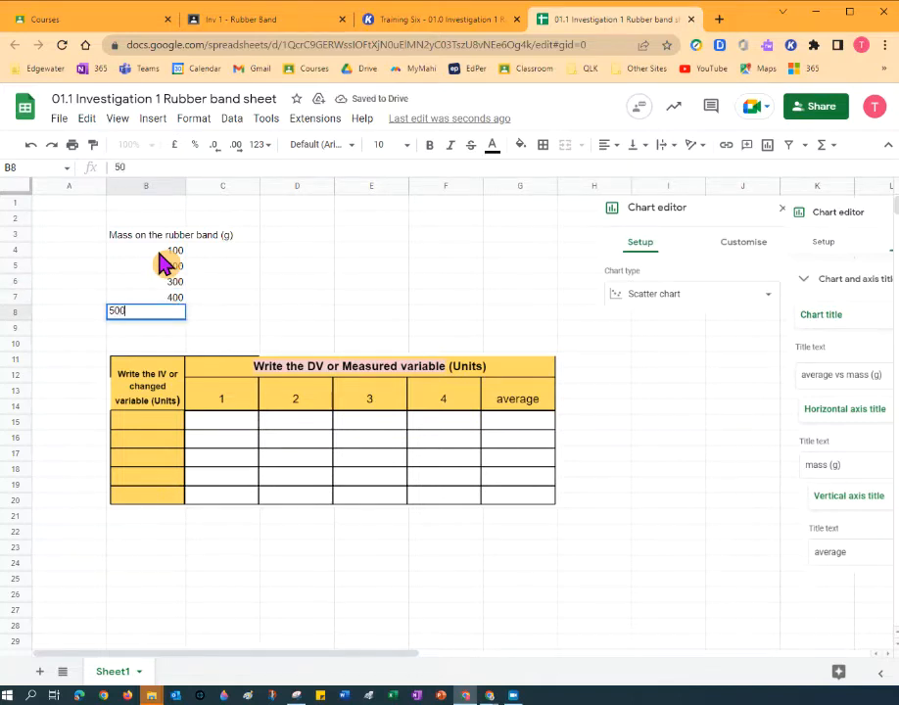
pyautogui.press('Return')
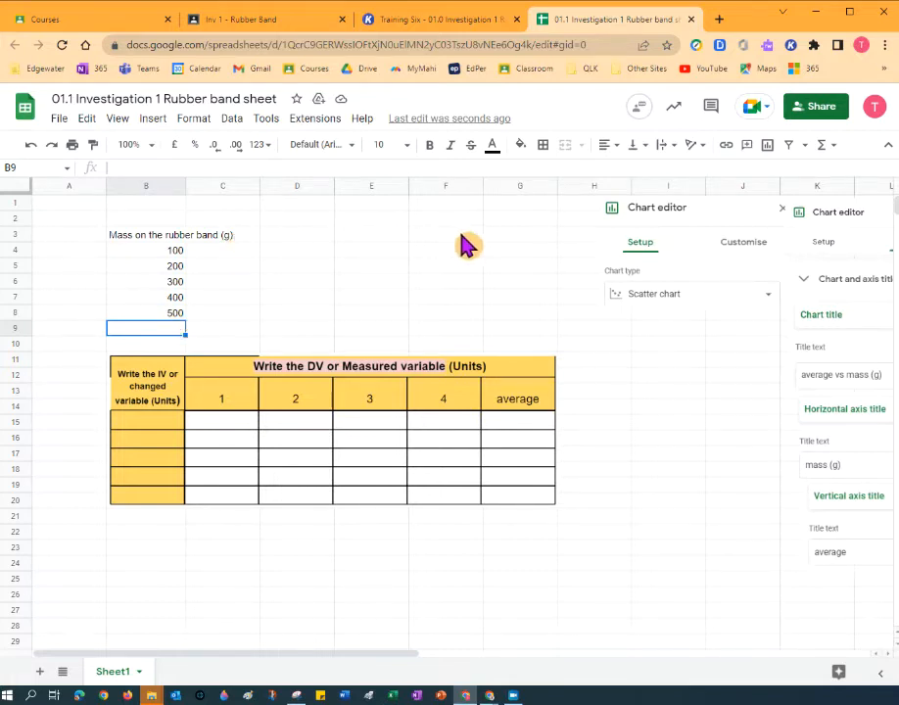
# Label C3:F3 with trial numbers 1, 2, 3, 4 and put 'Average' in G3.
pyautogui.click(246, 237)
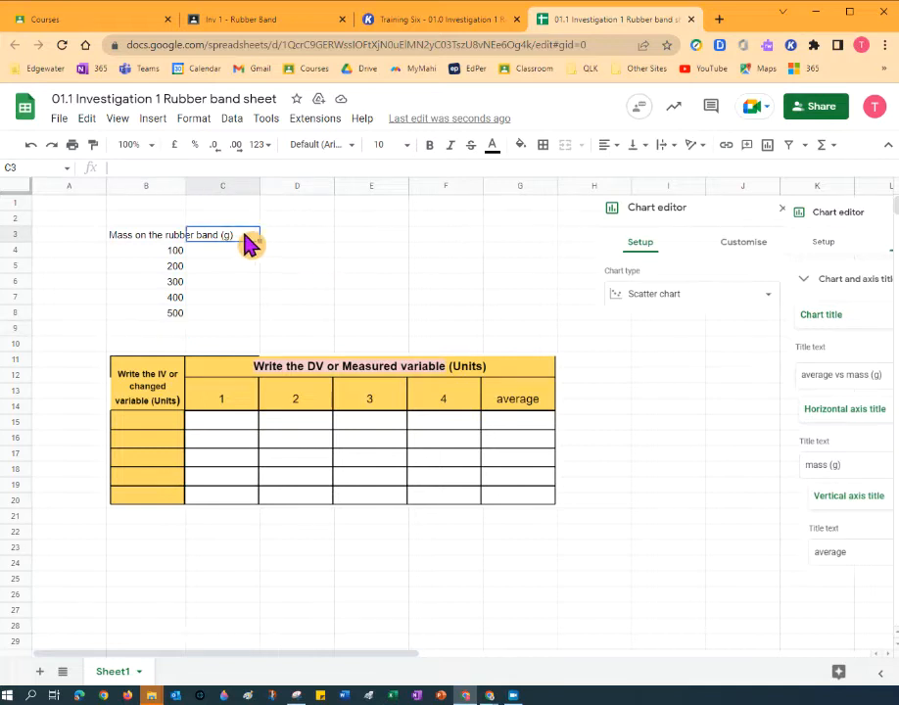
pyautogui.write('1')
pyautogui.press('Tab')
pyautogui.write('2')
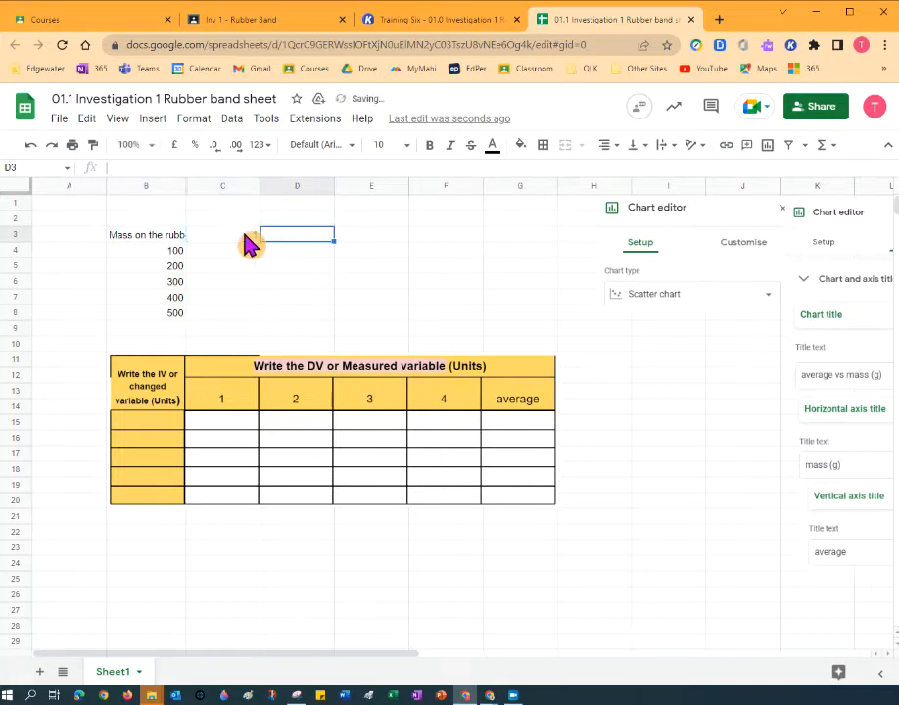
pyautogui.press('Tab')
pyautogui.write('3')
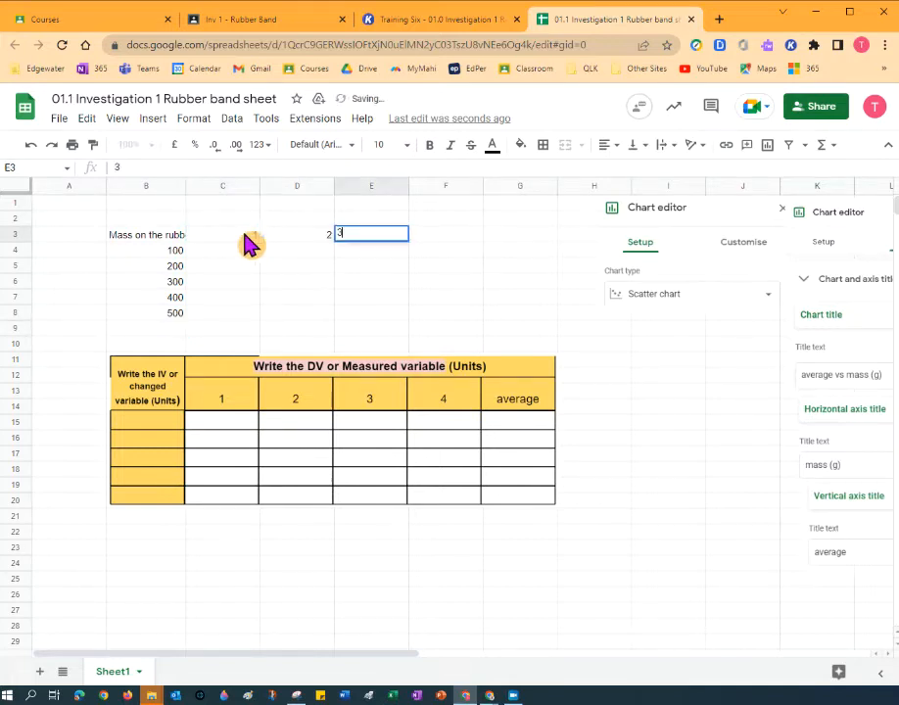
pyautogui.press('Tab')
pyautogui.write('4')
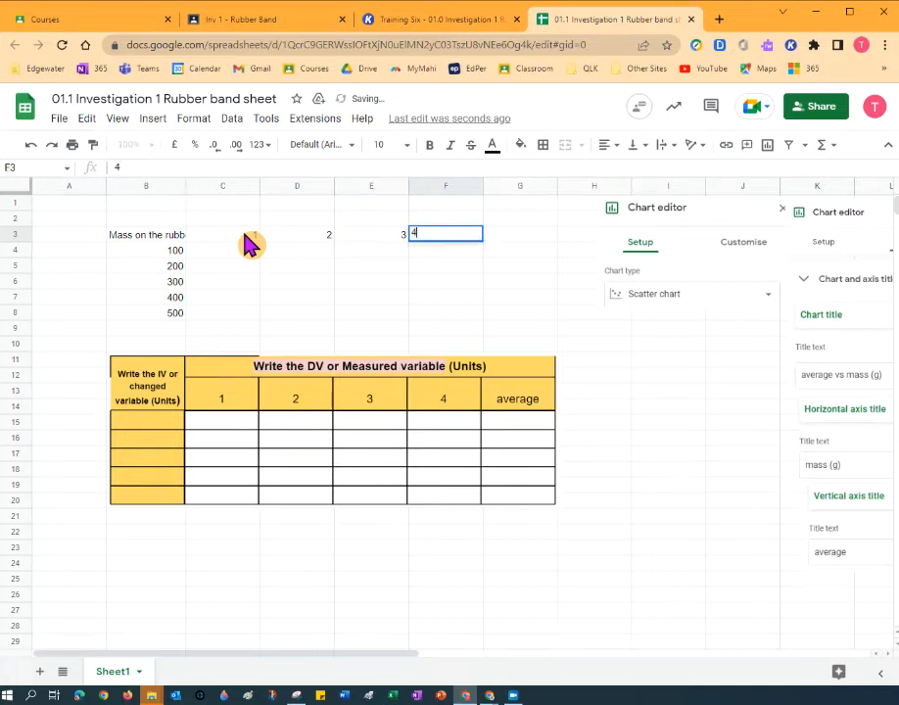
pyautogui.press('Tab')
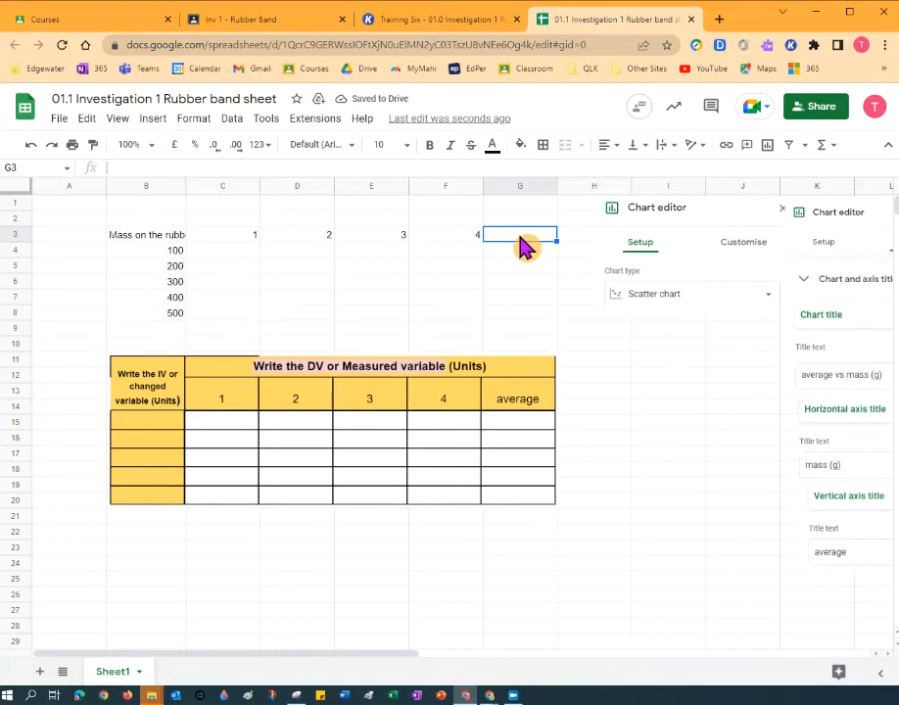
pyautogui.write('Average')
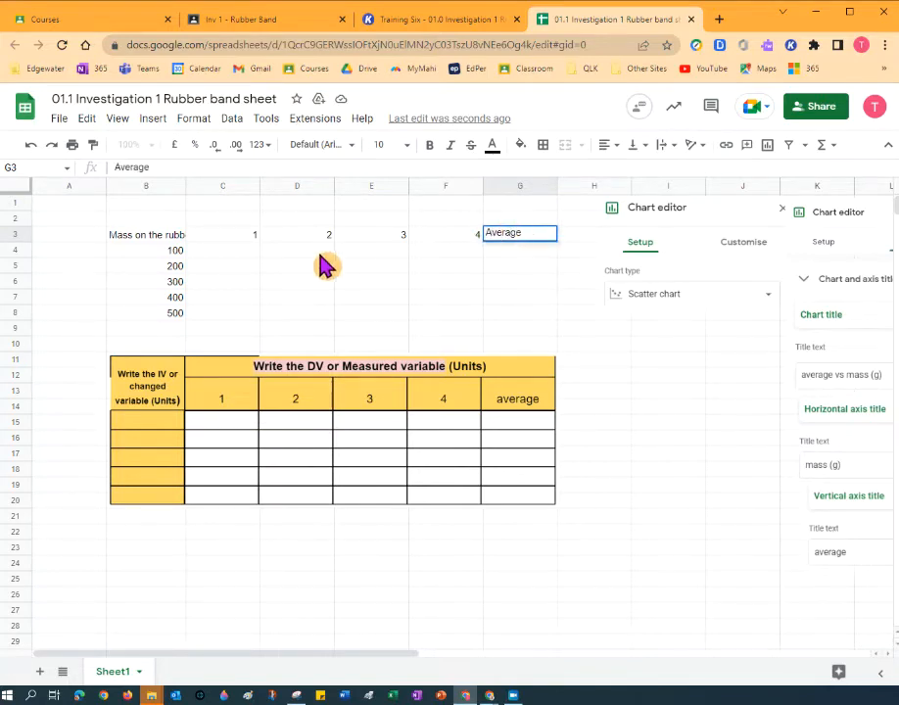
pyautogui.press('Return')
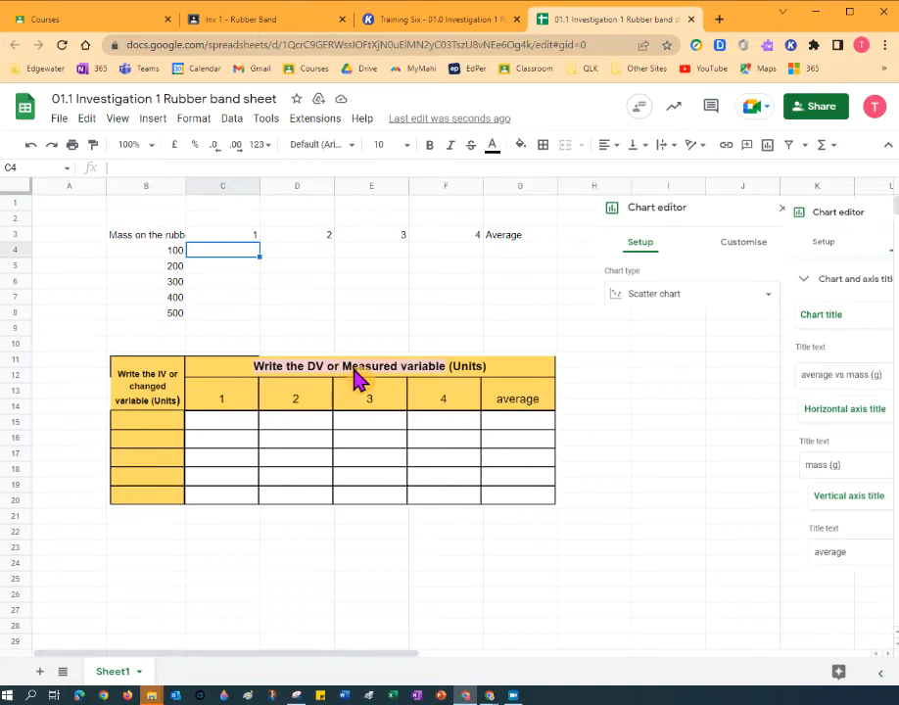
# Enter 'Length of the rubber band (cm)' in C2, then select the B2:G8 block.
pyautogui.click(237, 221)
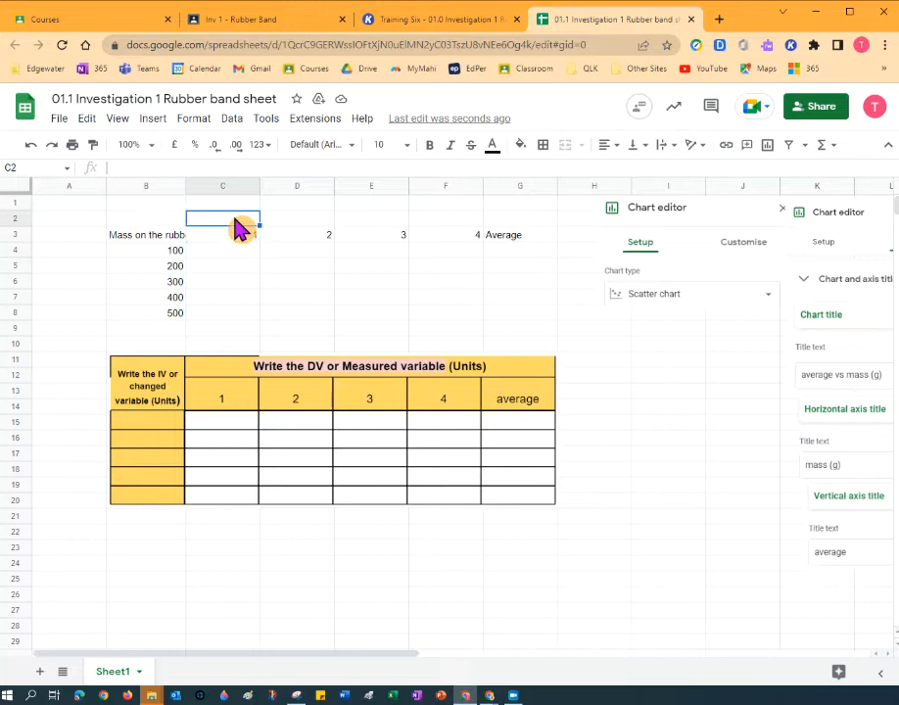
pyautogui.write('Length')
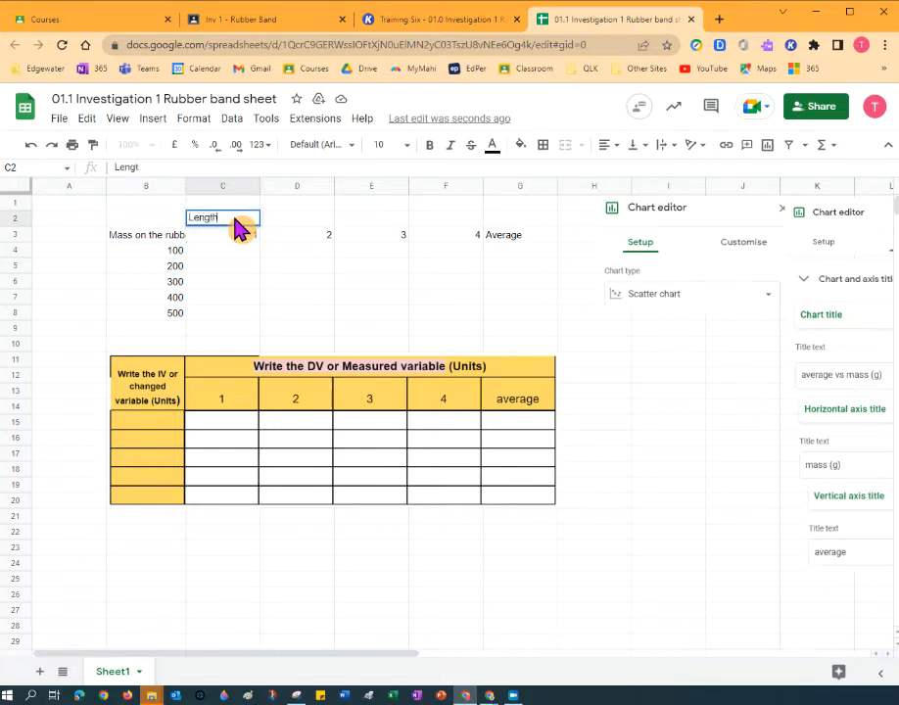
pyautogui.write(' of the rubber band (cm)')
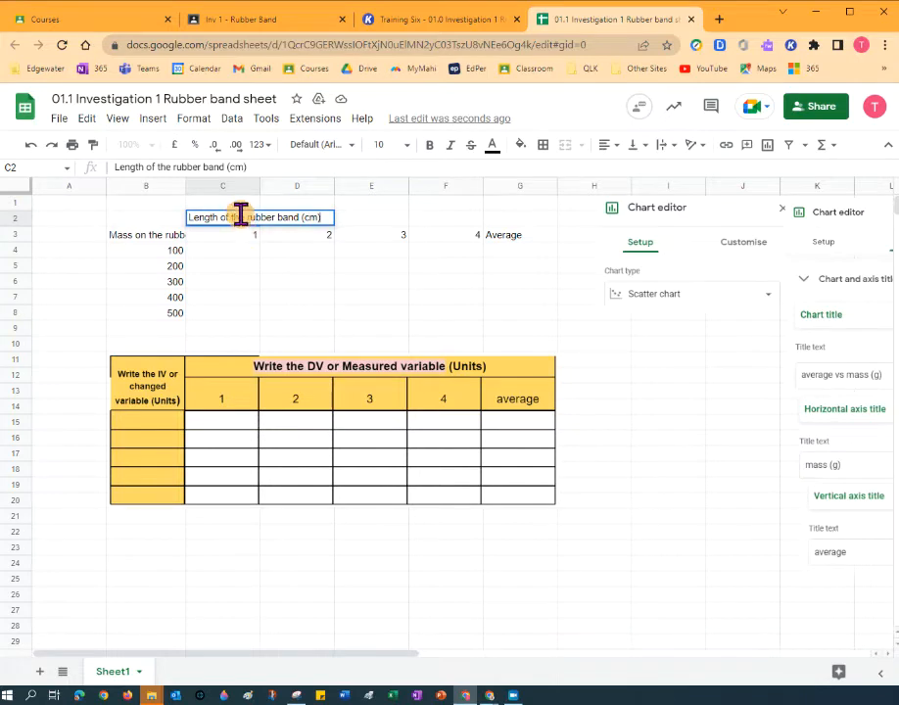
pyautogui.click(242, 251)
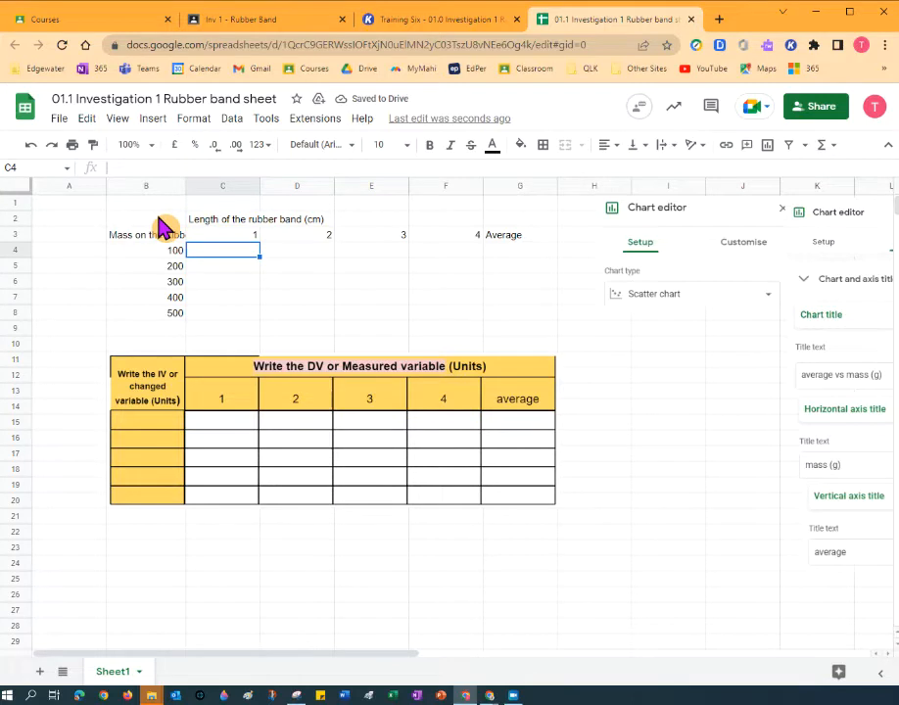
pyautogui.moveTo(162, 224); pyautogui.dragTo(539, 327)
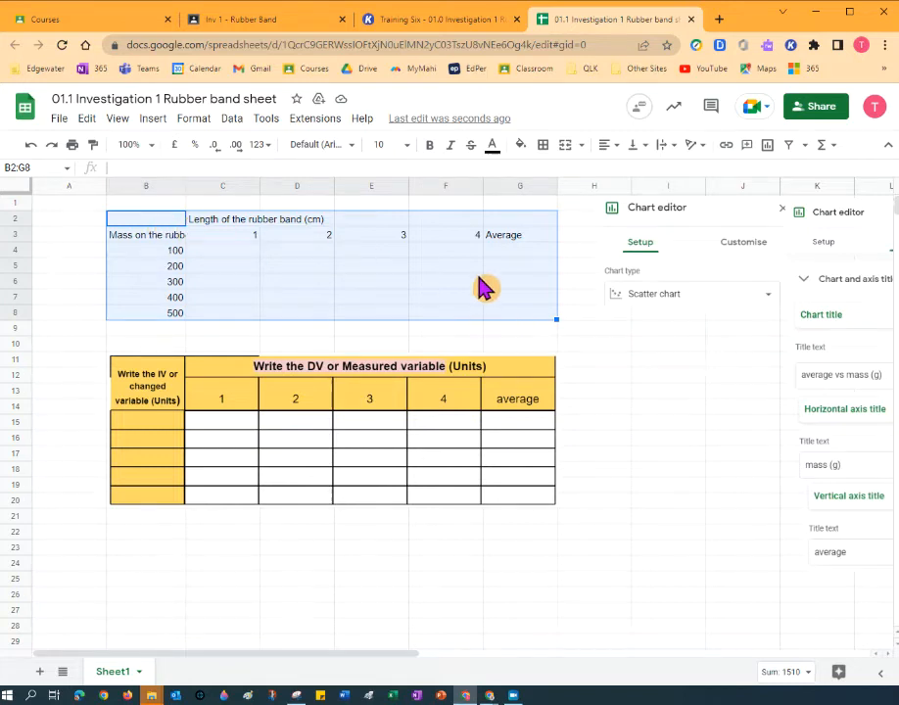
# Give every cell in B2:G8 a thin solid black border.
pyautogui.click(151, 227)
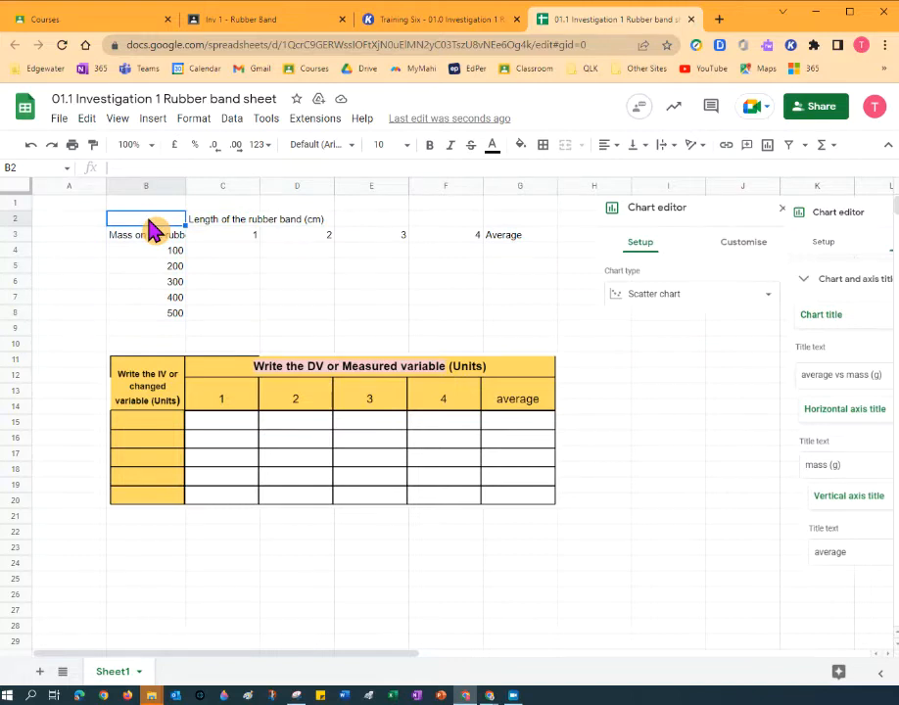
pyautogui.hotkey('shift', 'Right')
pyautogui.hotkey('shift', 'Right')
pyautogui.hotkey('shift', 'Right')
pyautogui.hotkey('shift', 'Right')
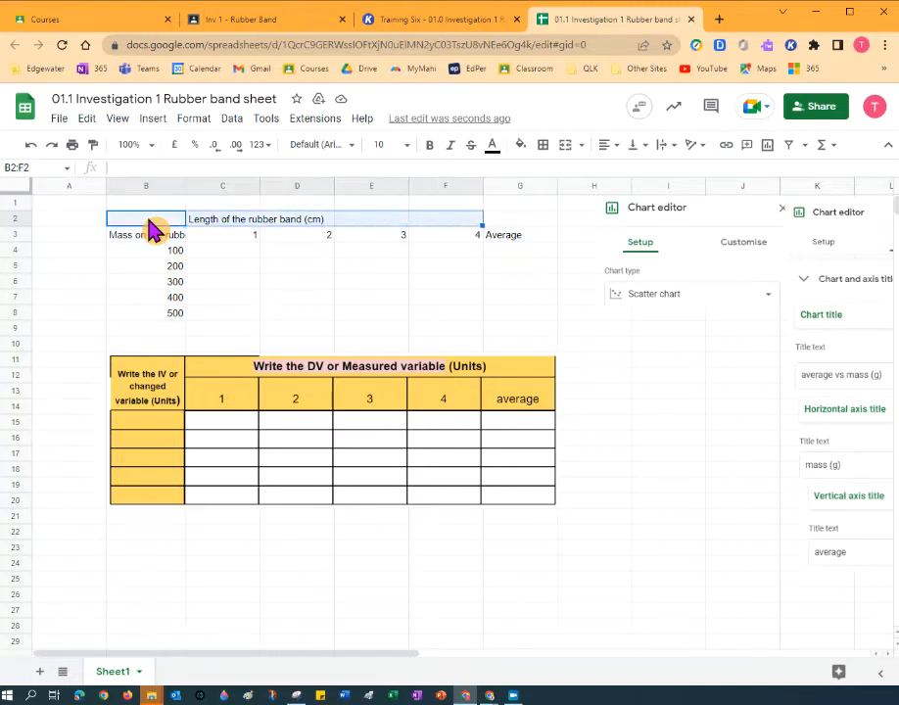
pyautogui.hotkey('shift', 'Right')
pyautogui.hotkey('shift', 'Down')
pyautogui.hotkey('shift', 'Down')
pyautogui.hotkey('shift', 'Down')
pyautogui.hotkey('shift', 'Down')
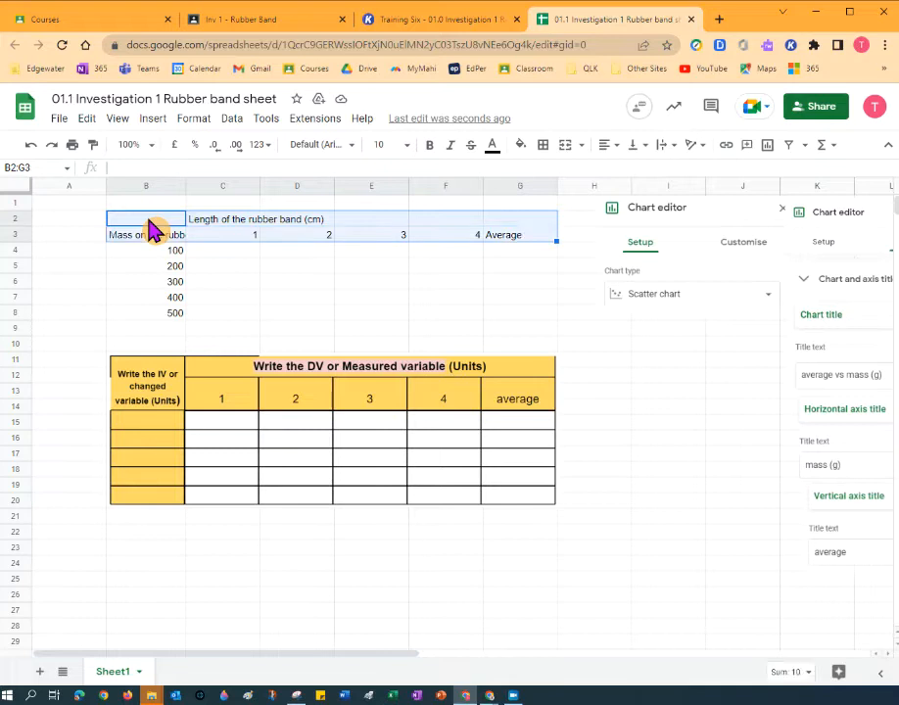
pyautogui.hotkey('shift', 'Down')
pyautogui.hotkey('shift', 'Down')
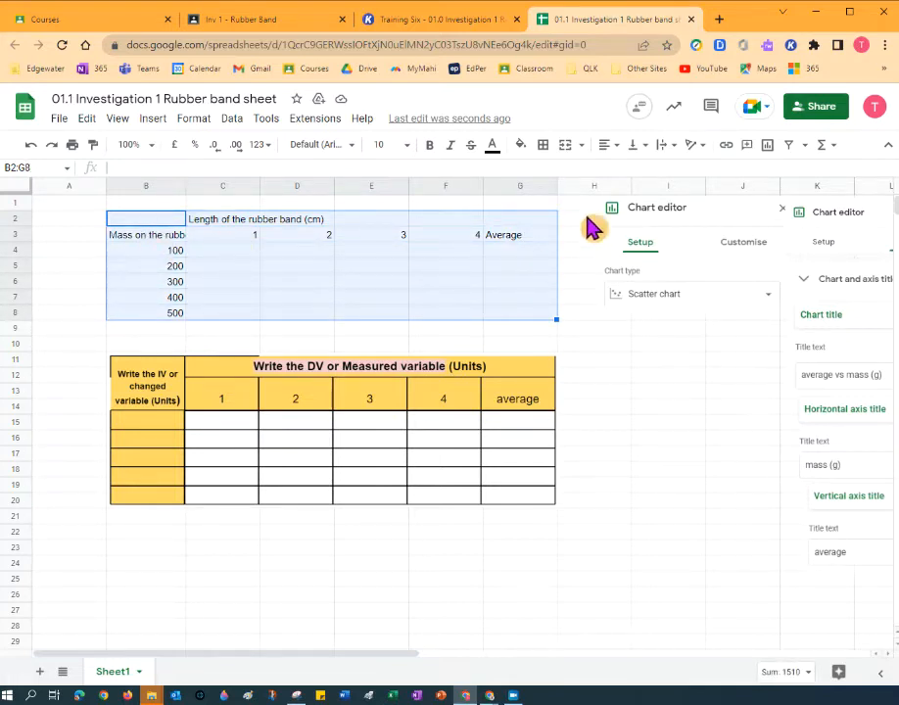
pyautogui.click(544, 154)
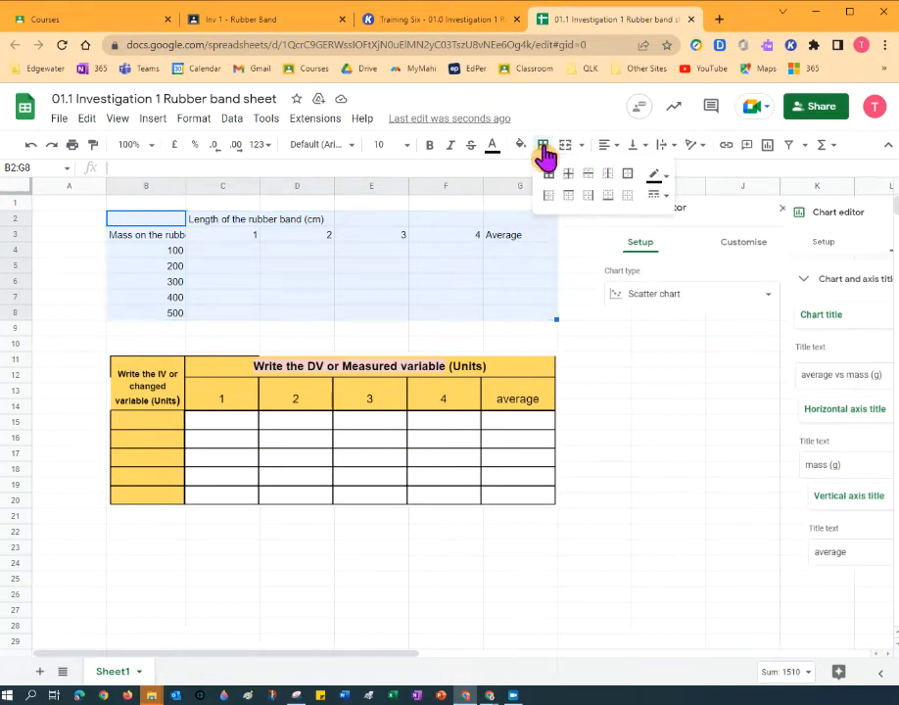
pyautogui.click(654, 176)
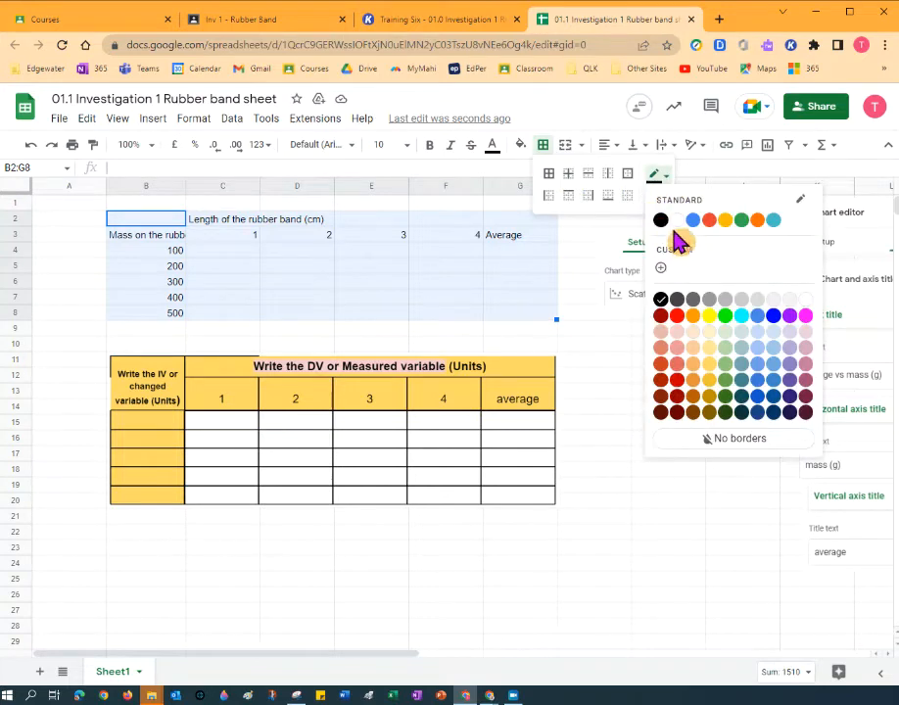
pyautogui.click(661, 220)
pyautogui.click(663, 198)
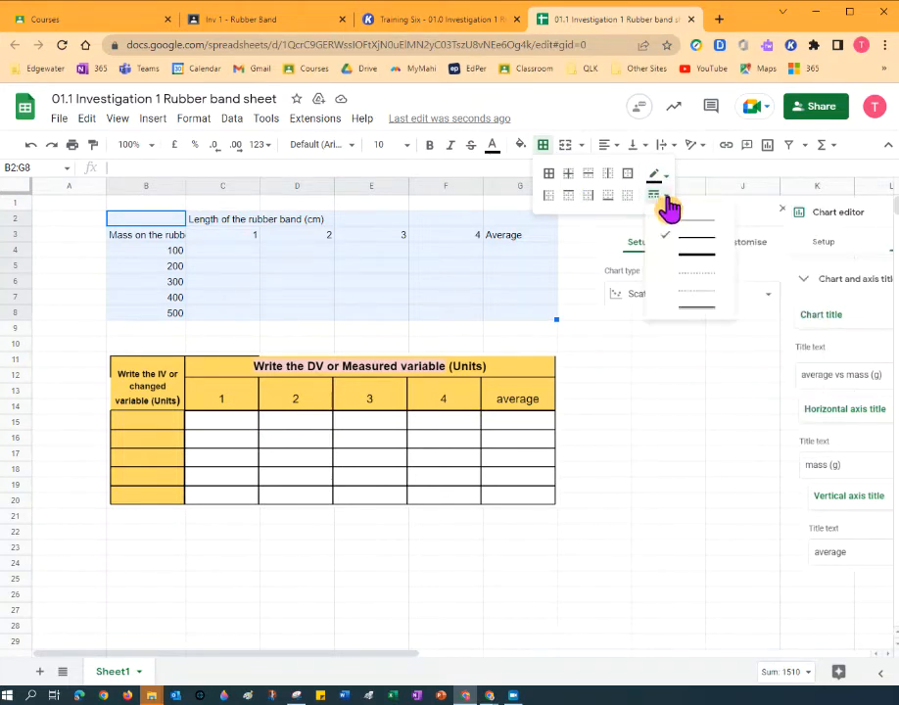
pyautogui.click(703, 231)
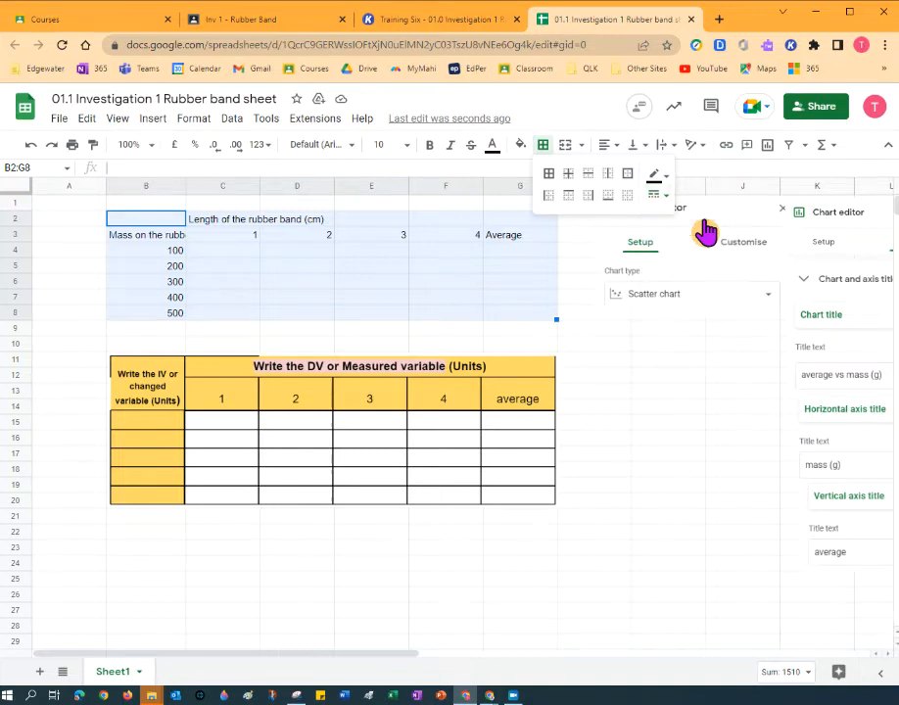
pyautogui.click(549, 184)
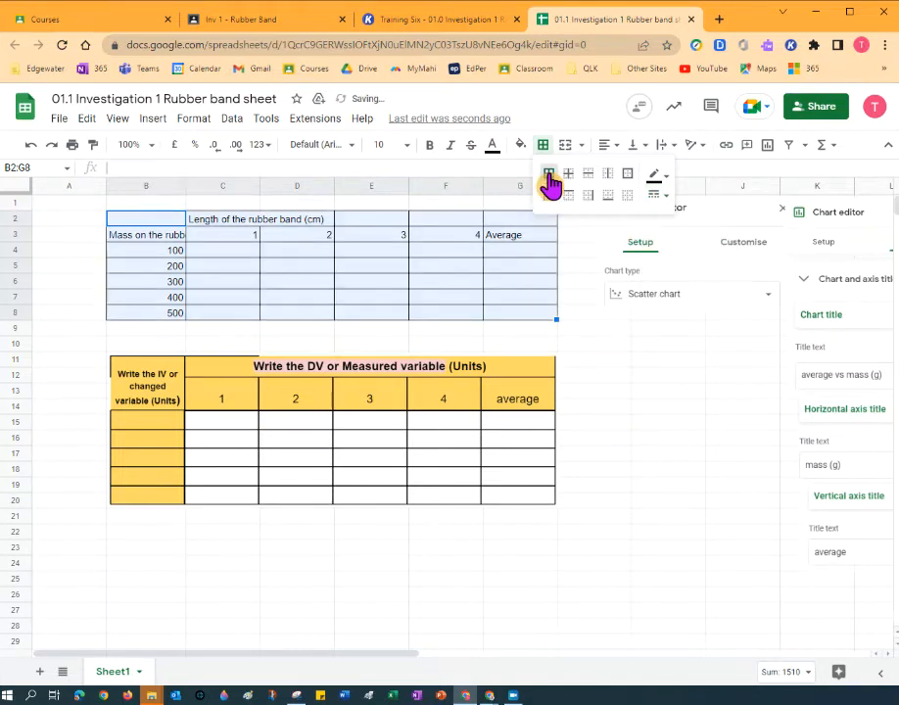
pyautogui.click(227, 250)
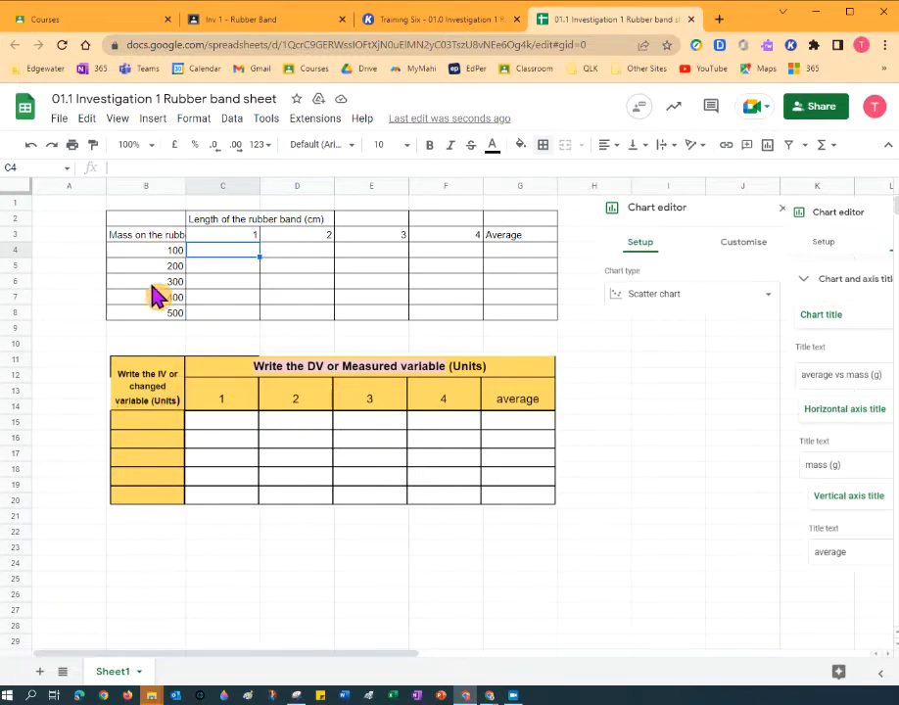
# Merge B2:B3 and wrap the mass heading onto two lines.
pyautogui.moveTo(153, 236); pyautogui.dragTo(152, 221)
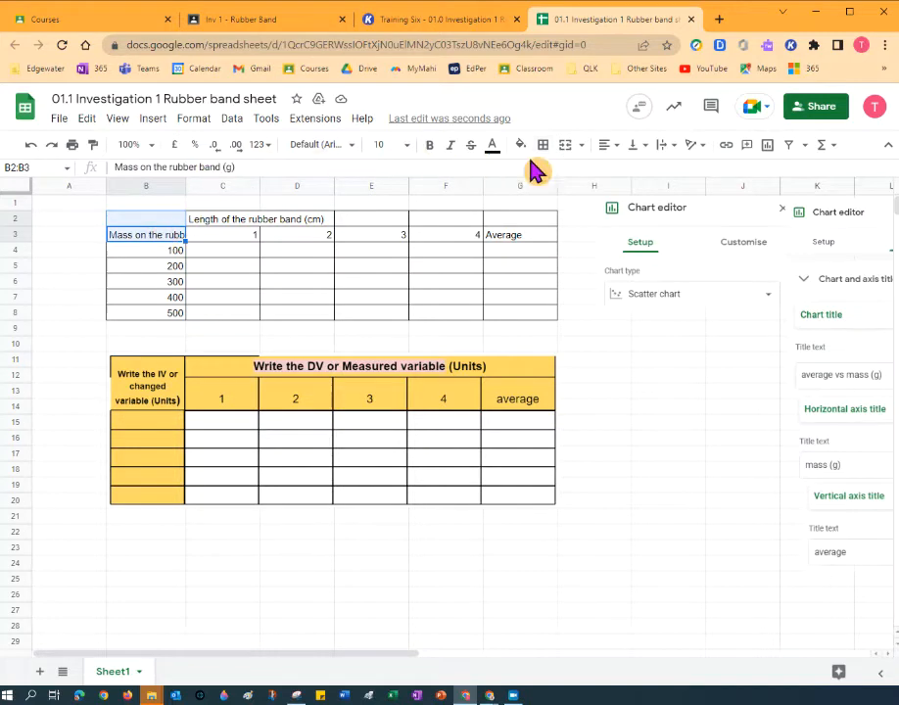
pyautogui.click(566, 147)
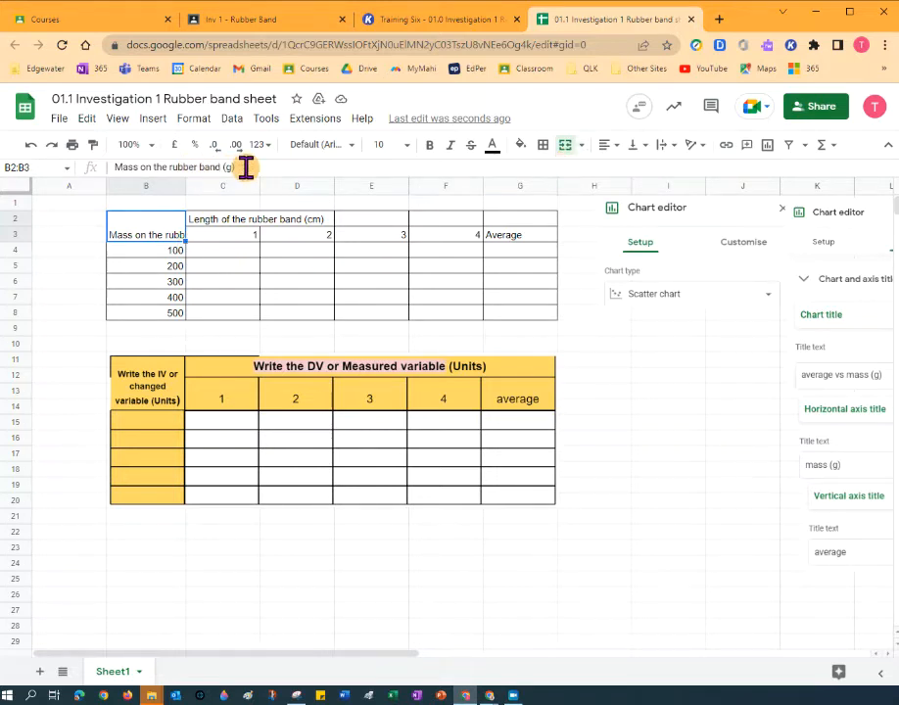
pyautogui.click(673, 152)
pyautogui.click(683, 171)
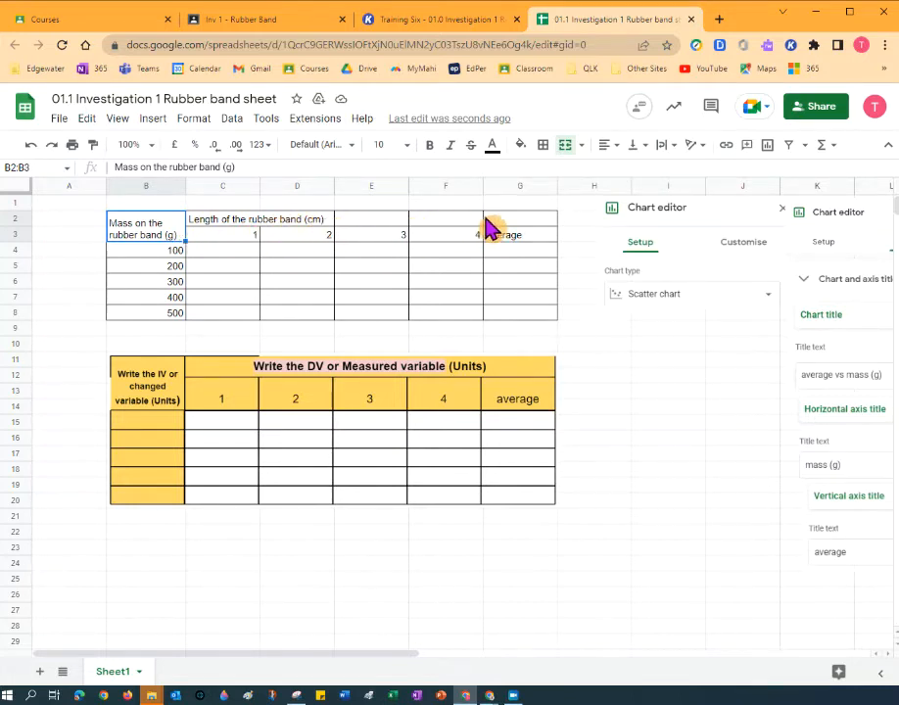
# Merge C2:G2 into one length heading spanning the trials and Average.
pyautogui.click(227, 224)
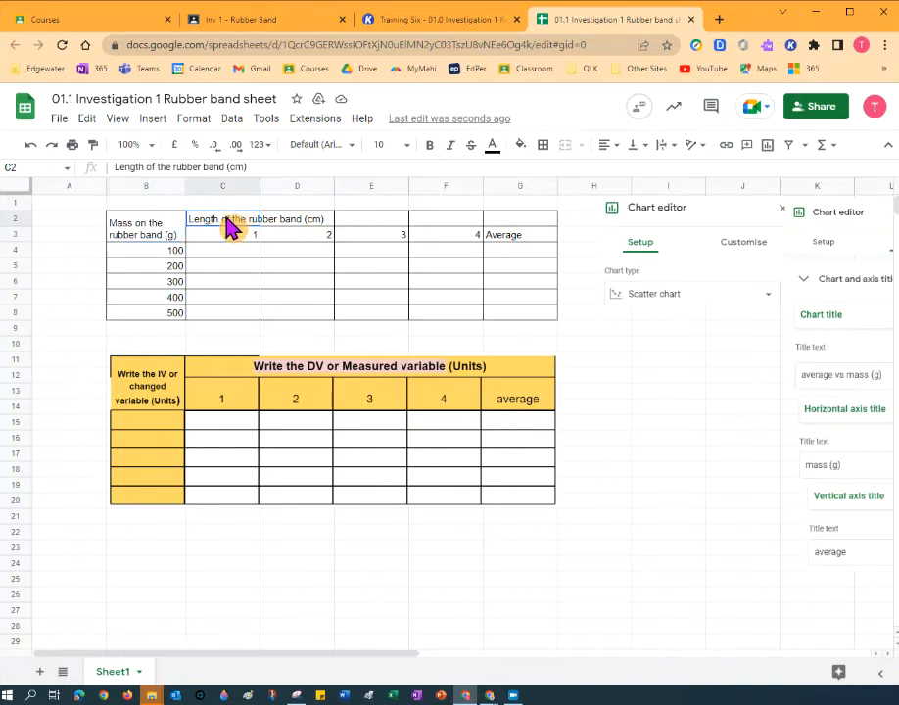
pyautogui.moveTo(227, 224); pyautogui.dragTo(513, 229)
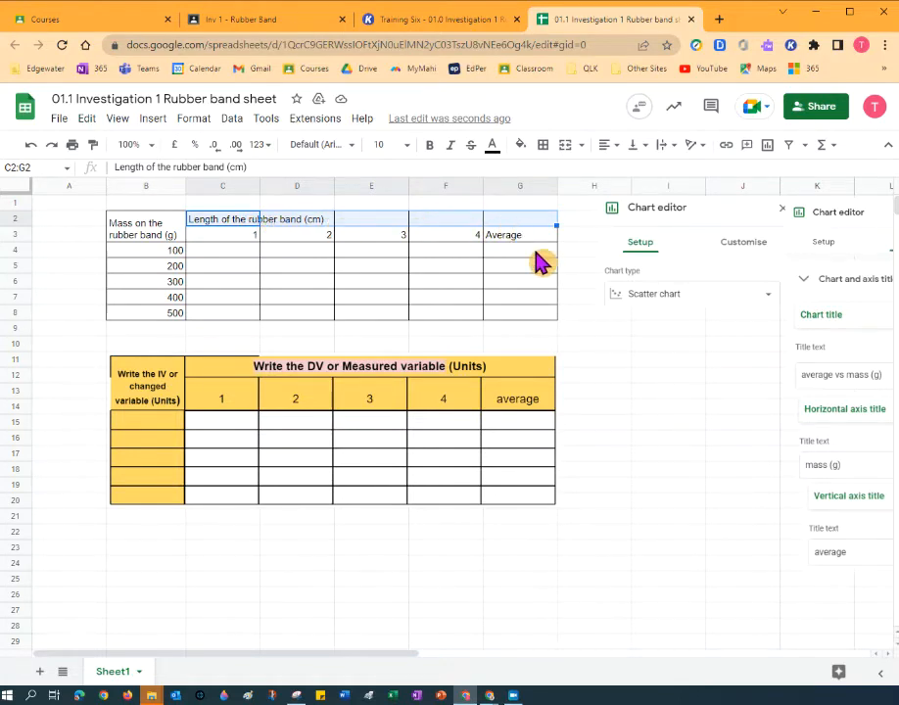
pyautogui.click(565, 146)
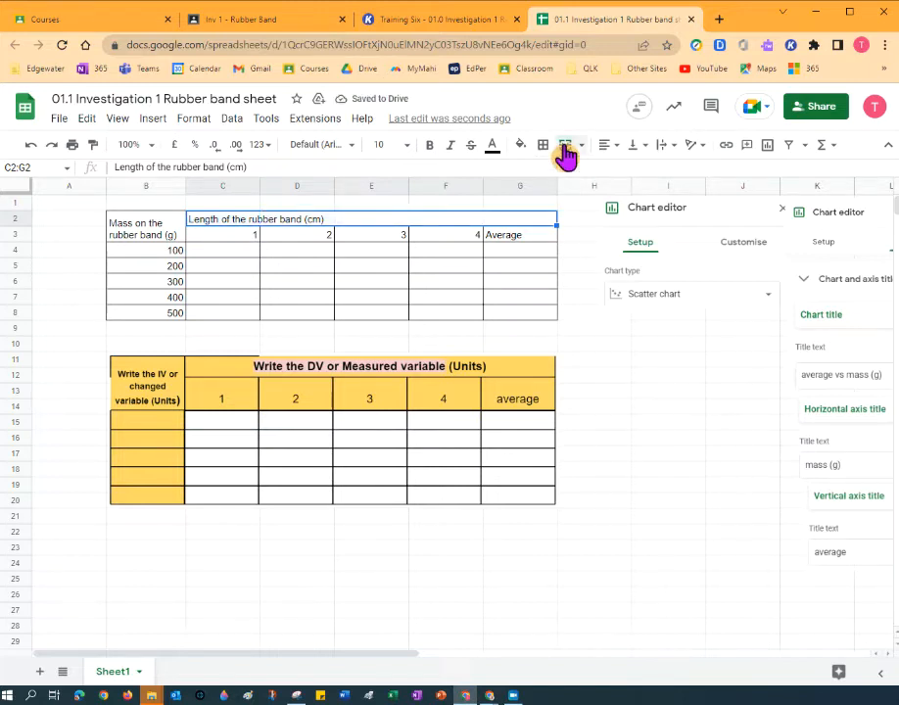
pyautogui.click(565, 147)
pyautogui.click(564, 153)
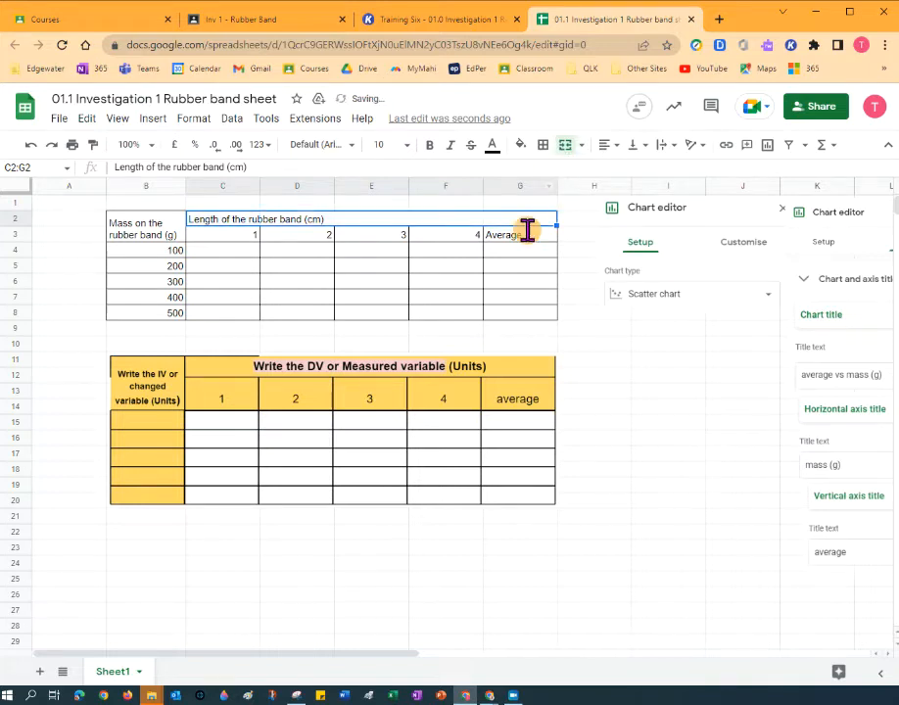
pyautogui.click(165, 227)
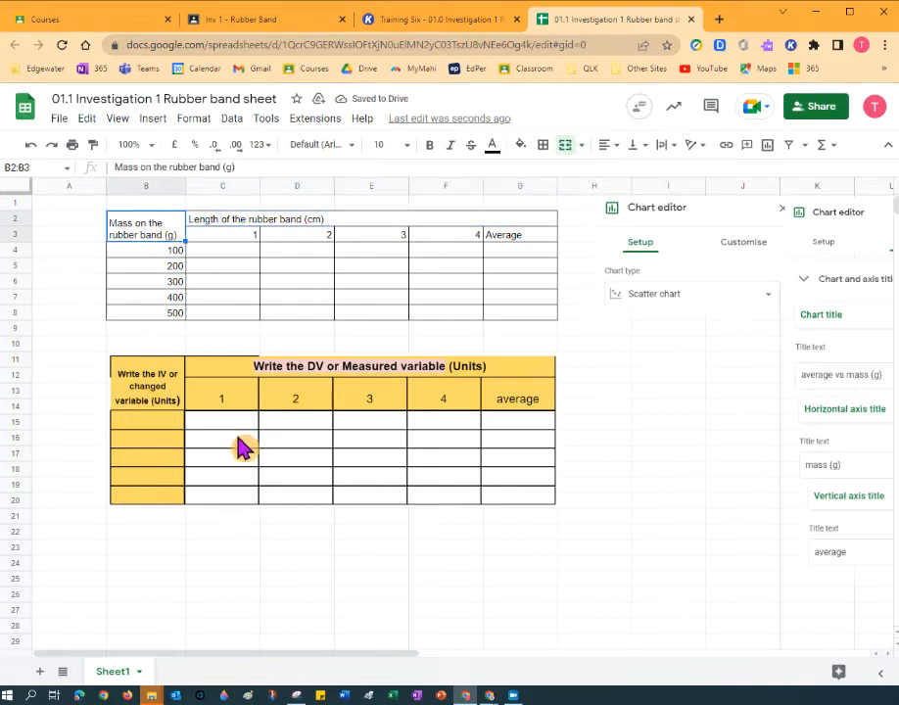
pyautogui.moveTo(173, 227); pyautogui.dragTo(505, 319)
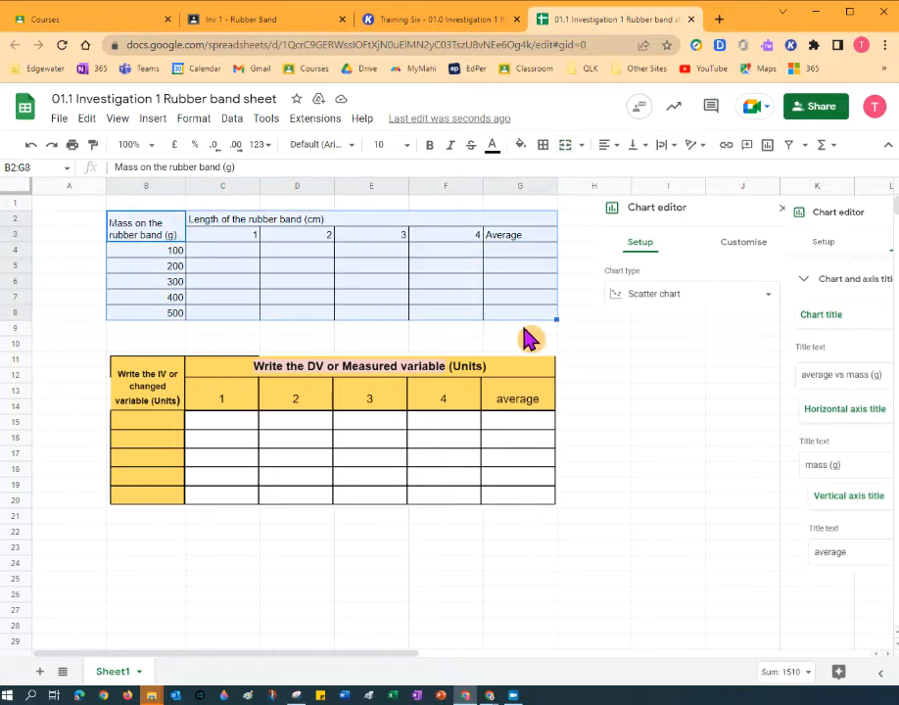
# Center-align all contents of the B2:G8 table.
pyautogui.click(613, 146)
pyautogui.click(622, 171)
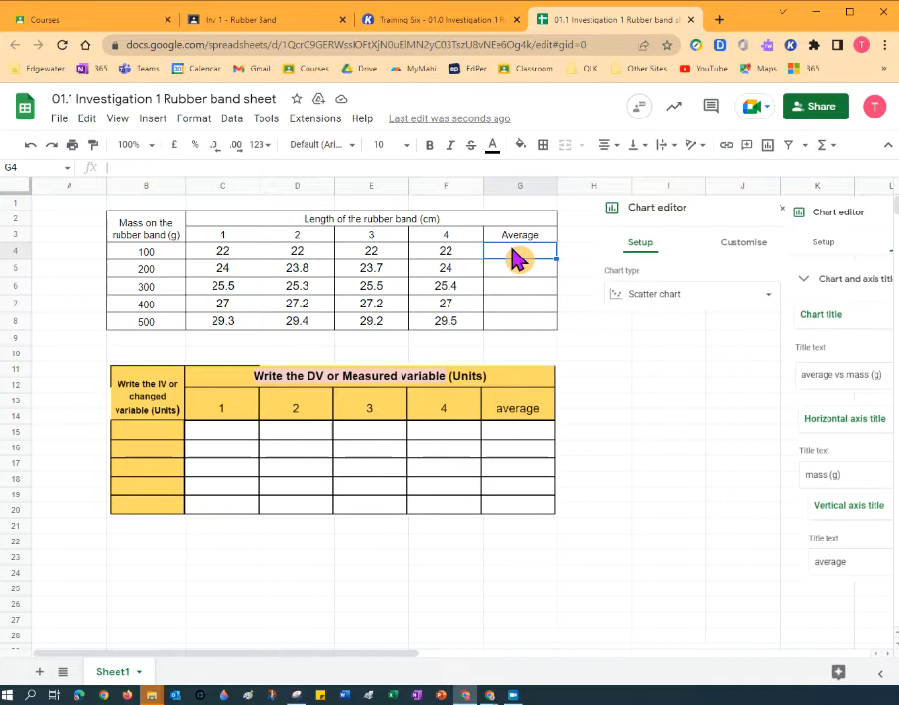
# Enter =(C4+D4+E4+F4)/4 in G4 to average the 100 g trials, giving 22.
pyautogui.write('=')
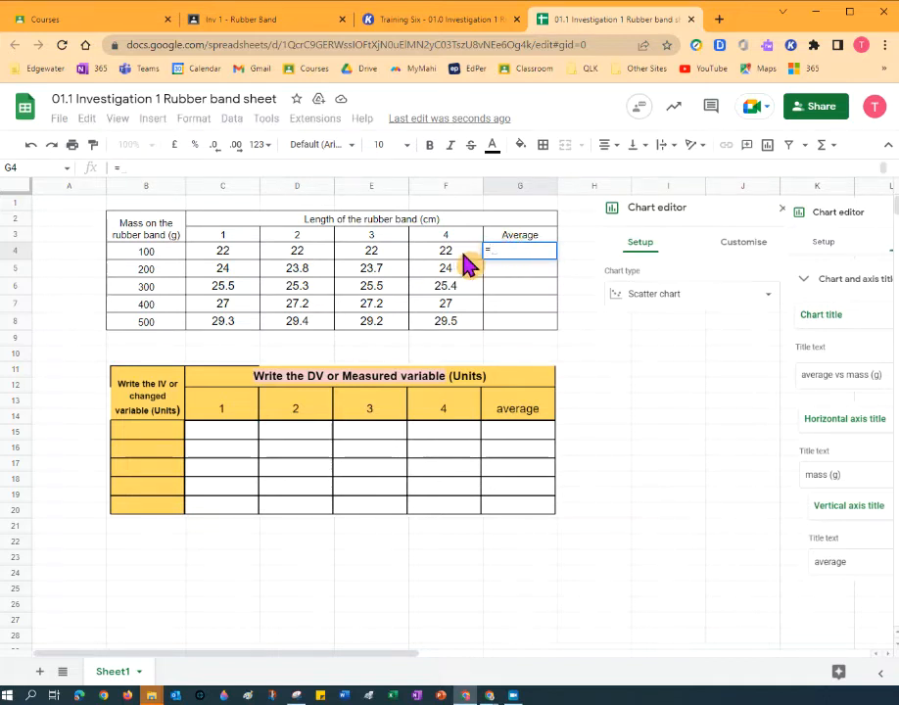
pyautogui.write('(')
pyautogui.click(229, 253)
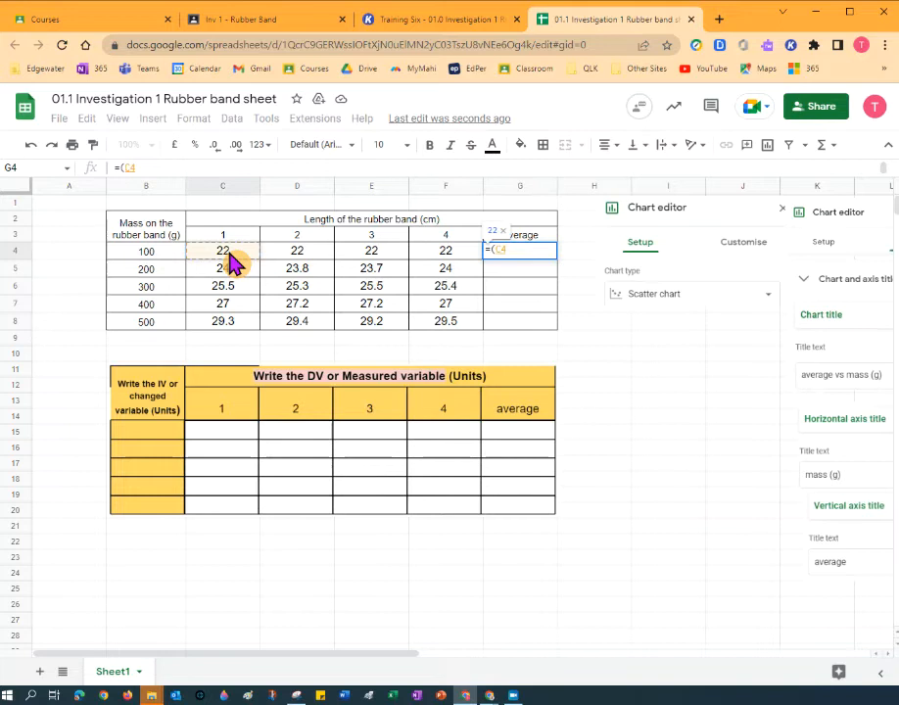
pyautogui.write('+')
pyautogui.click(311, 257)
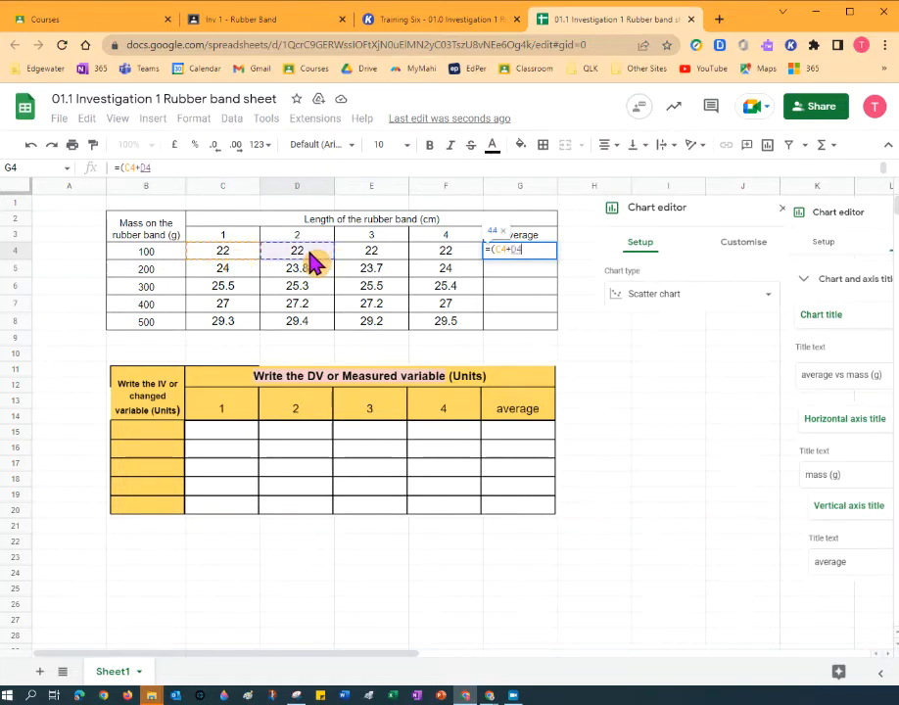
pyautogui.write('+')
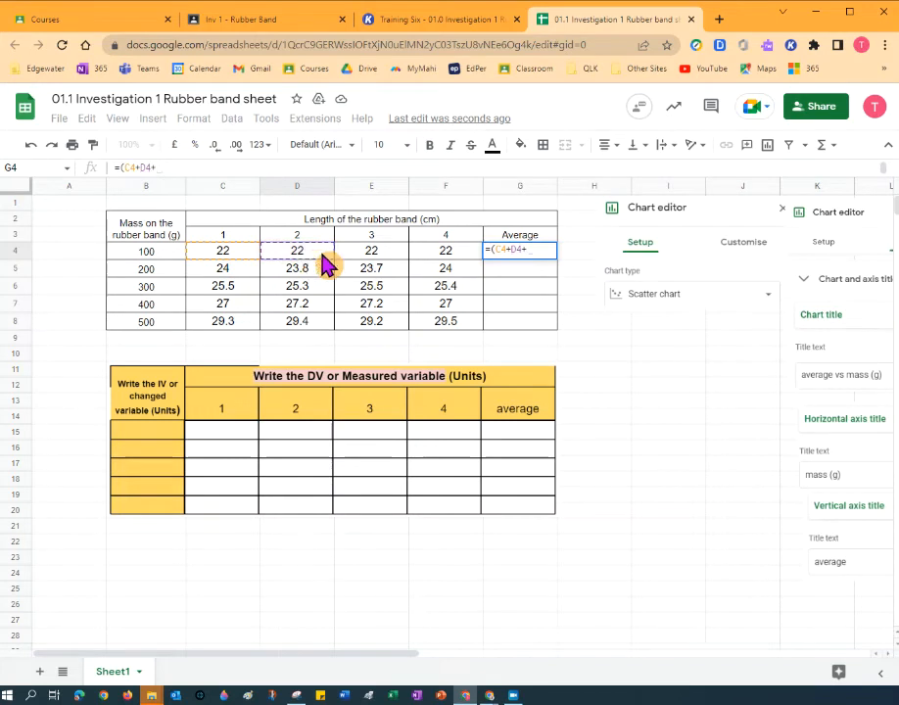
pyautogui.click(370, 257)
pyautogui.write('+')
pyautogui.click(442, 257)
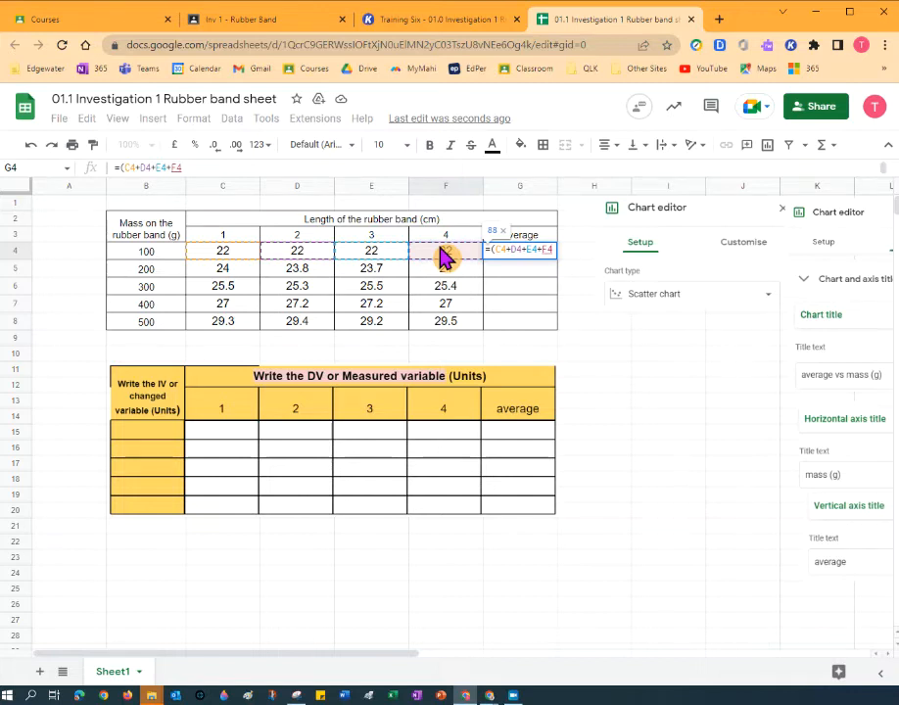
pyautogui.write(')')
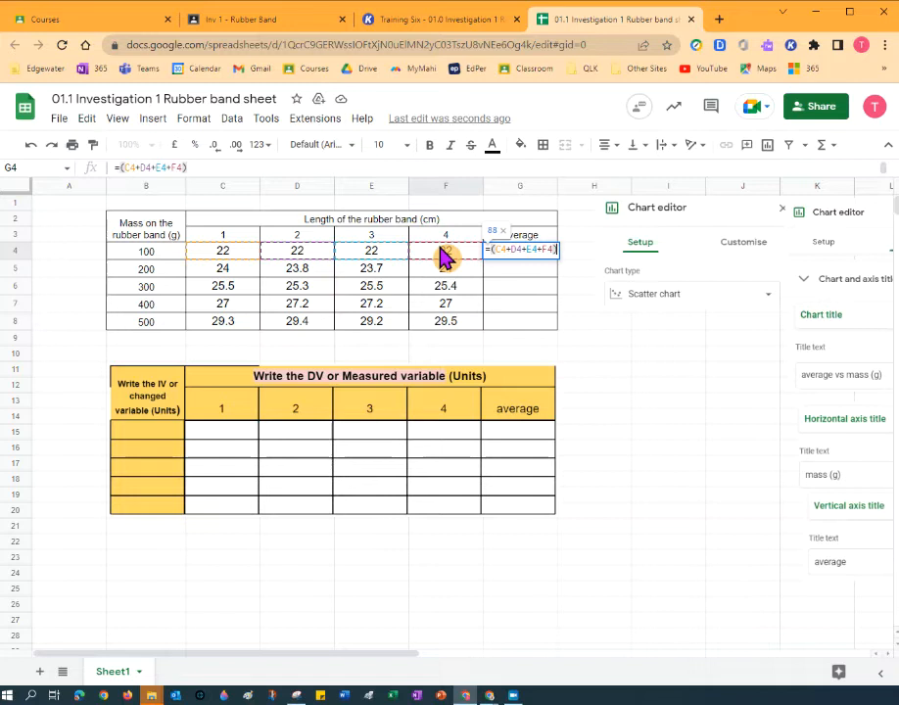
pyautogui.write('/')
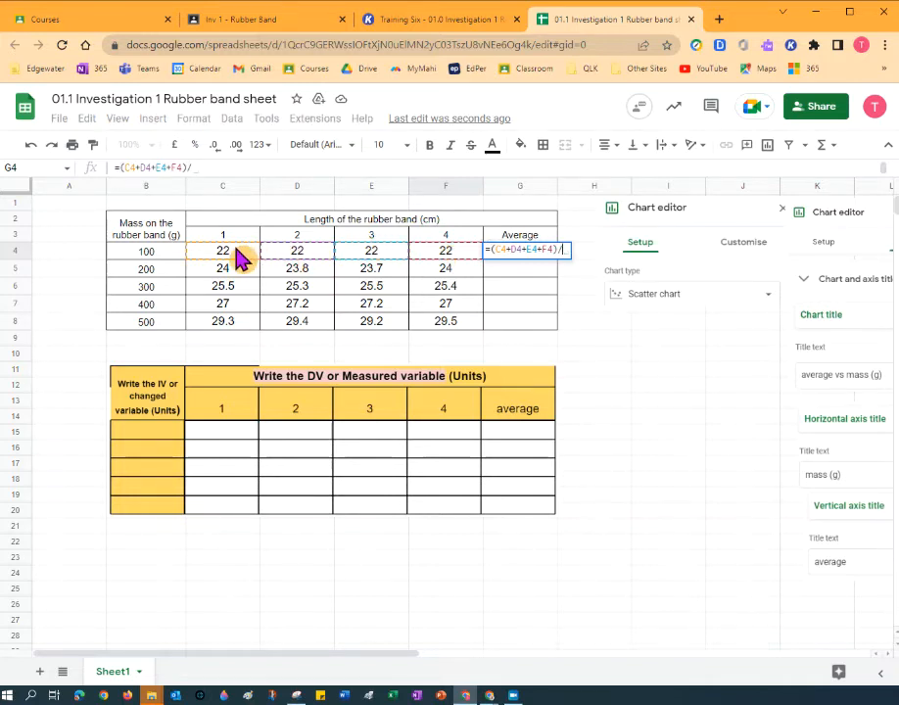
pyautogui.write('4')
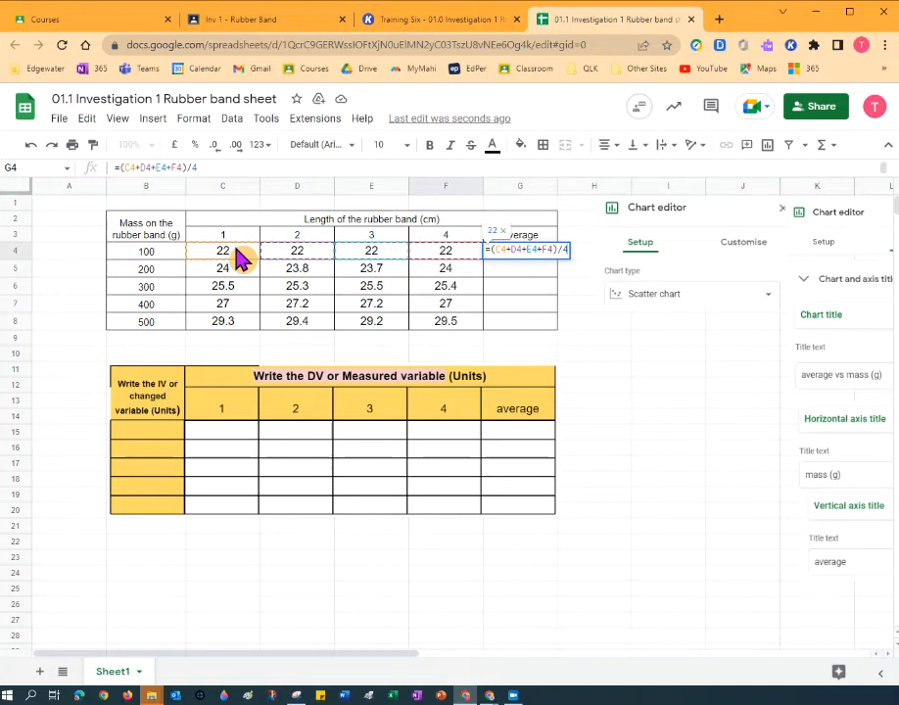
pyautogui.press('Return')
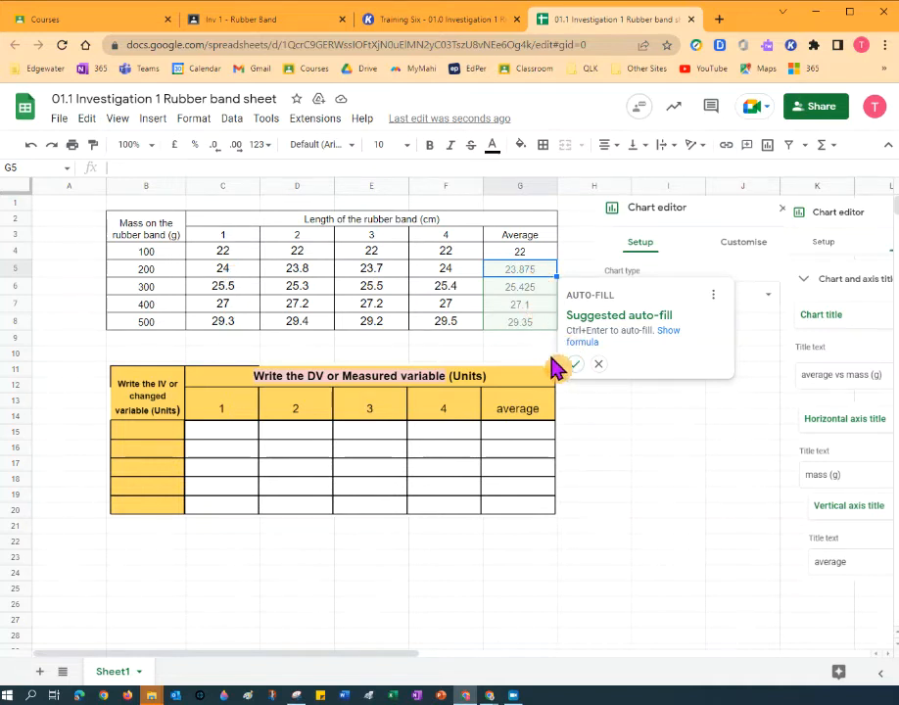
# Fill the averages down G5:G8 and round C4:G8 to one decimal place.
pyautogui.click(574, 364)
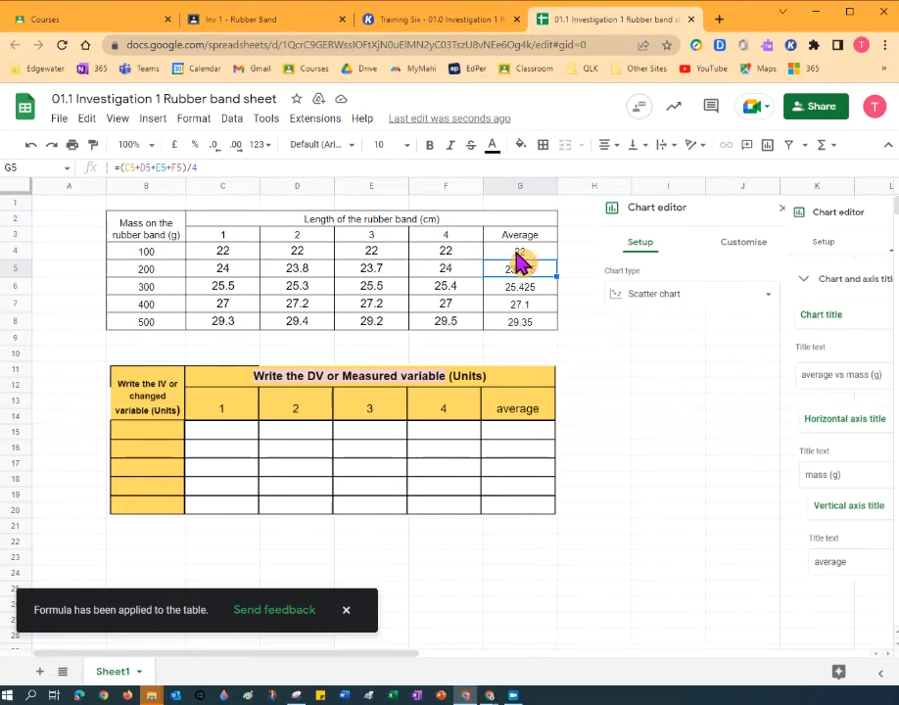
pyautogui.moveTo(549, 327); pyautogui.dragTo(224, 260)
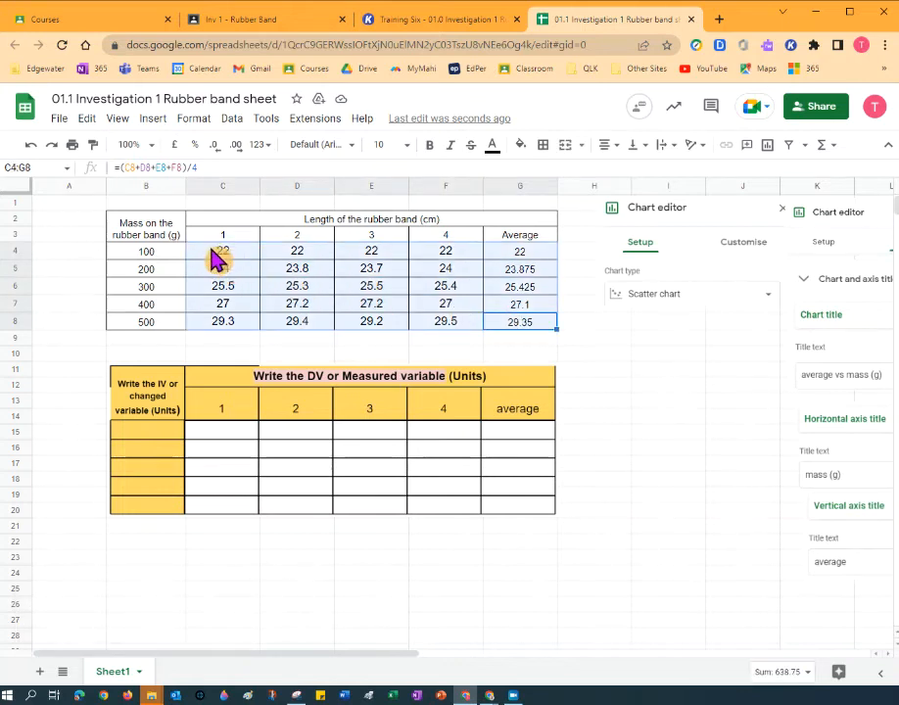
pyautogui.click(214, 146)
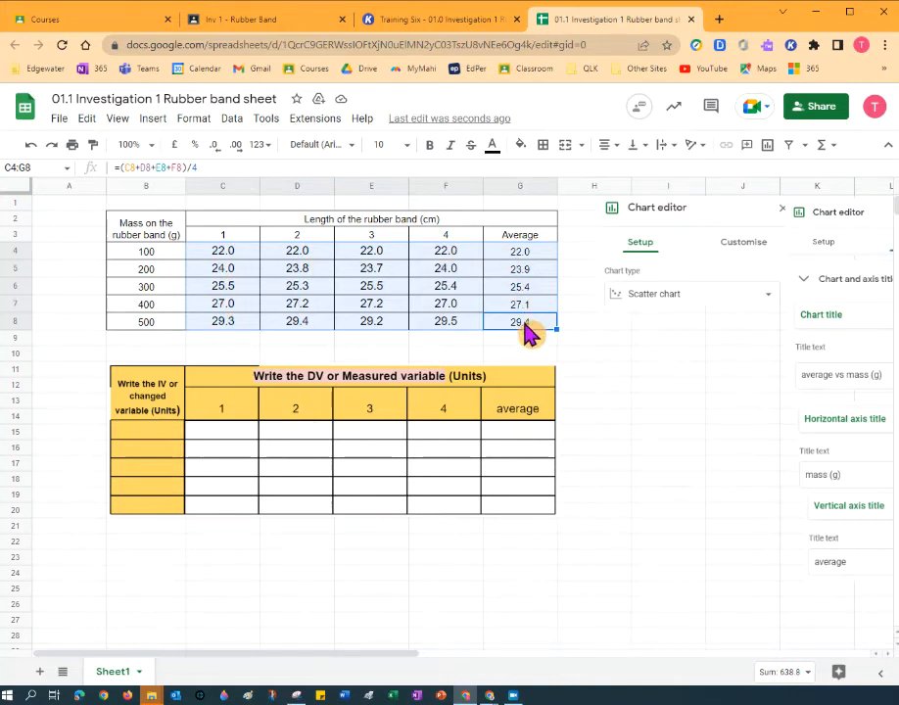
# Give C4:G8 a thick left border and thick horizontal lines between rows.
pyautogui.click(542, 147)
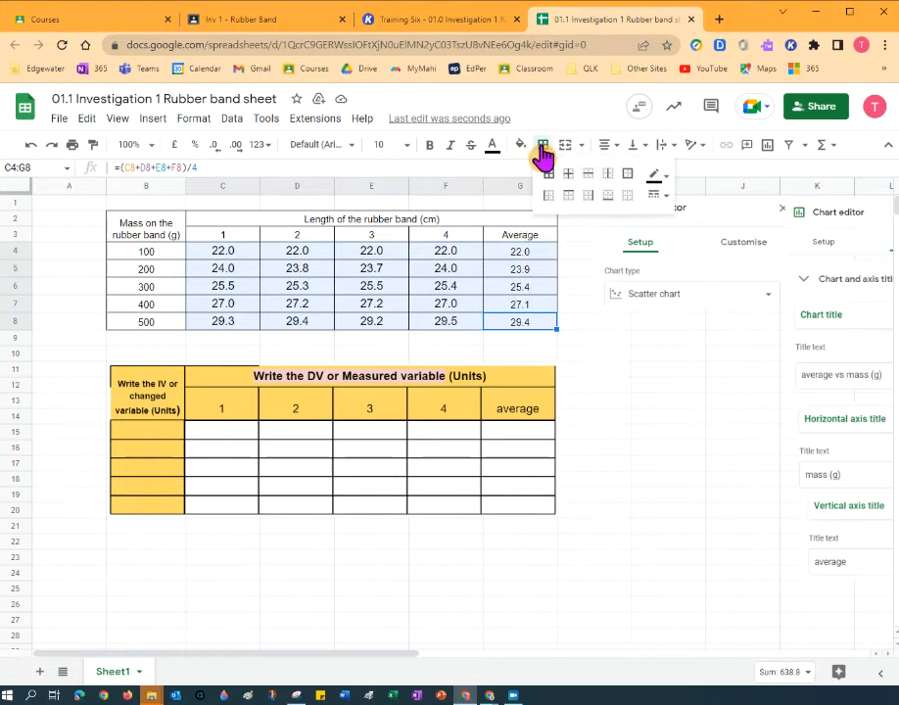
pyautogui.click(662, 201)
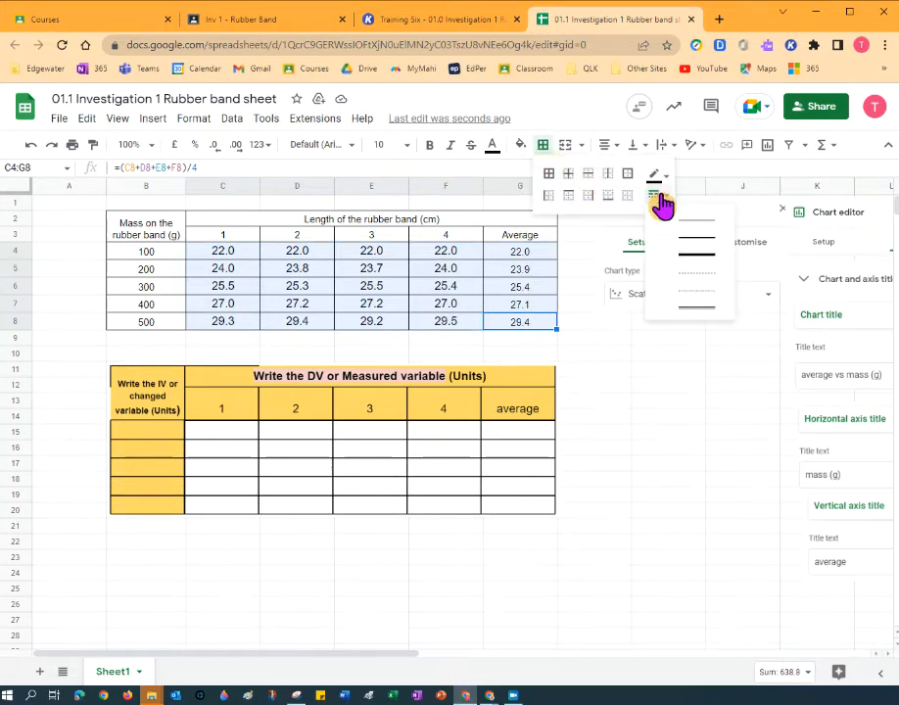
pyautogui.click(705, 247)
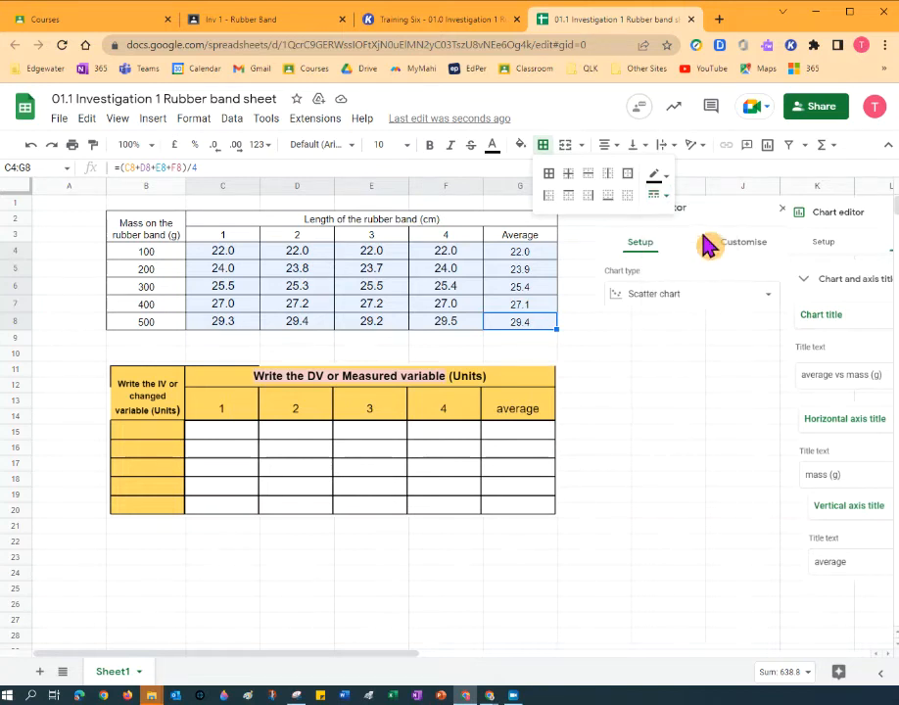
pyautogui.click(549, 206)
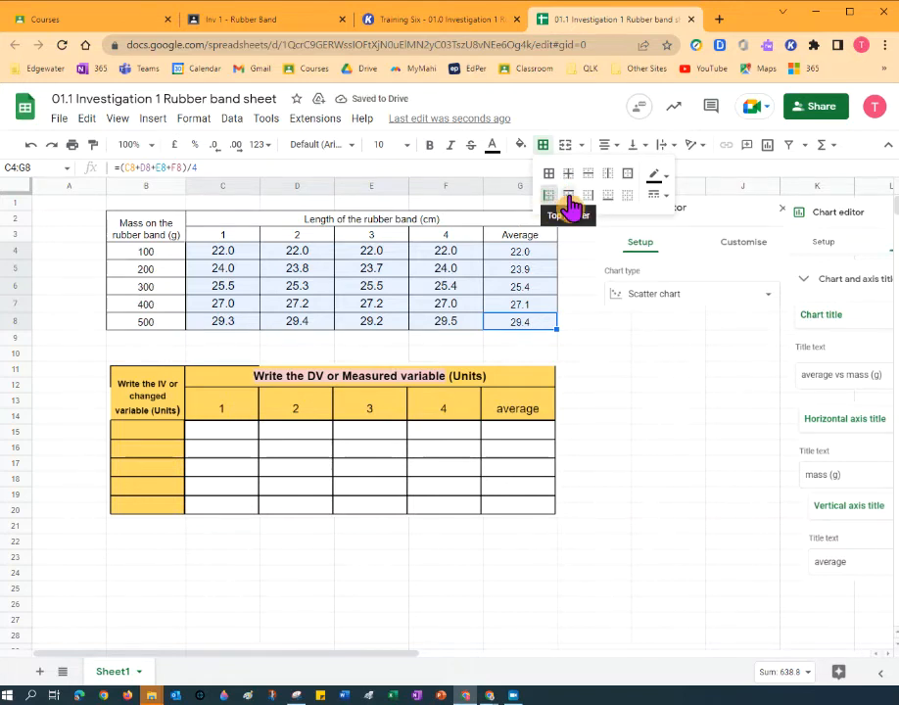
pyautogui.click(570, 198)
pyautogui.click(568, 198)
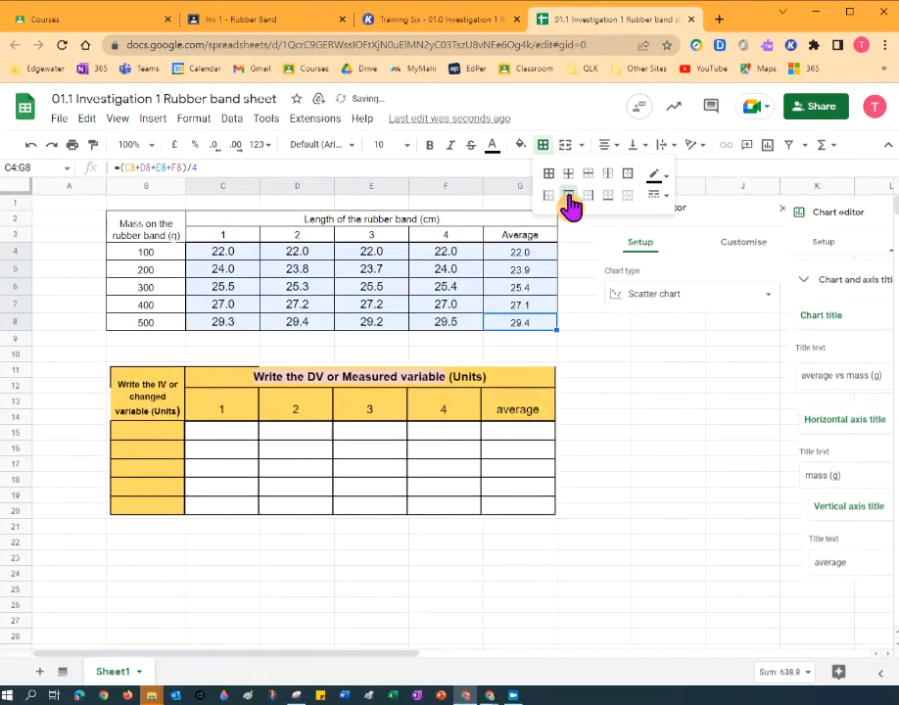
pyautogui.click(586, 327)
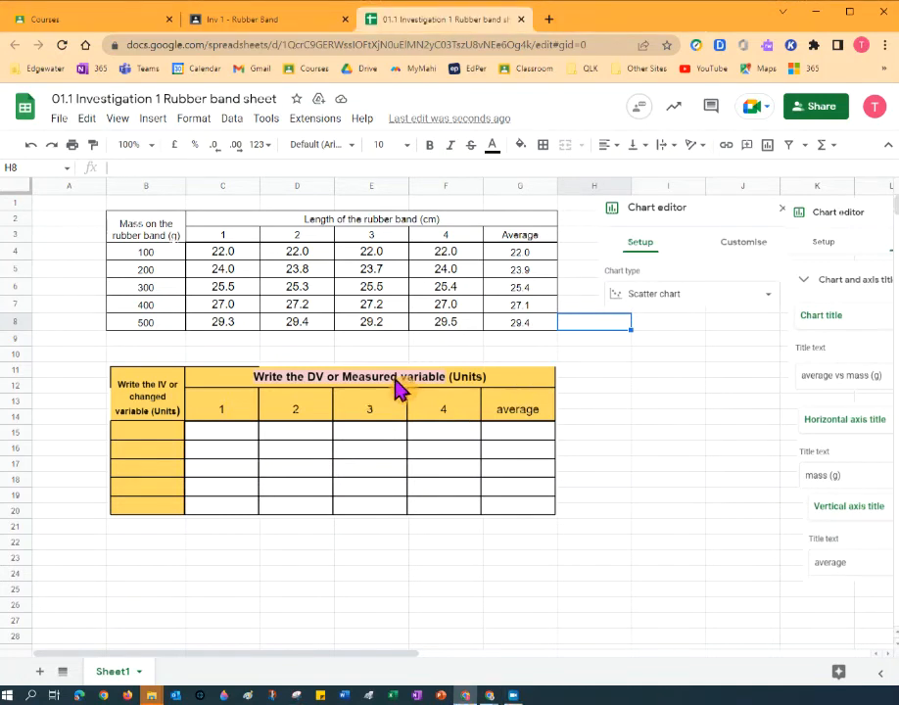
# Snip the rubber-band data table with its averages in Snipping Tool, then return to the Inv 1 - Rubber Band assignment.
pyautogui.click(33, 695)
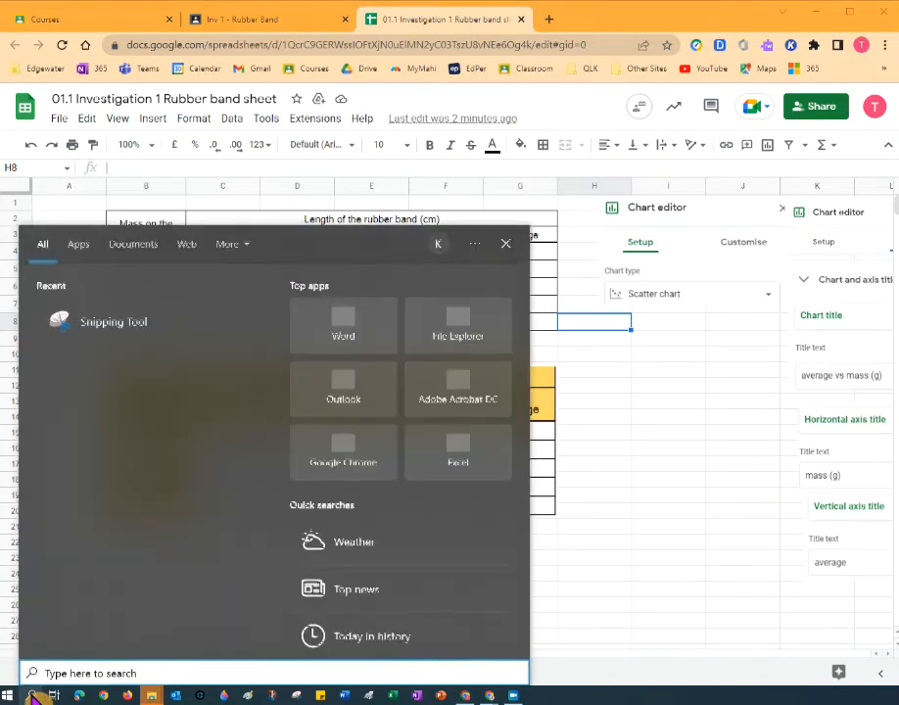
pyautogui.write('snip')
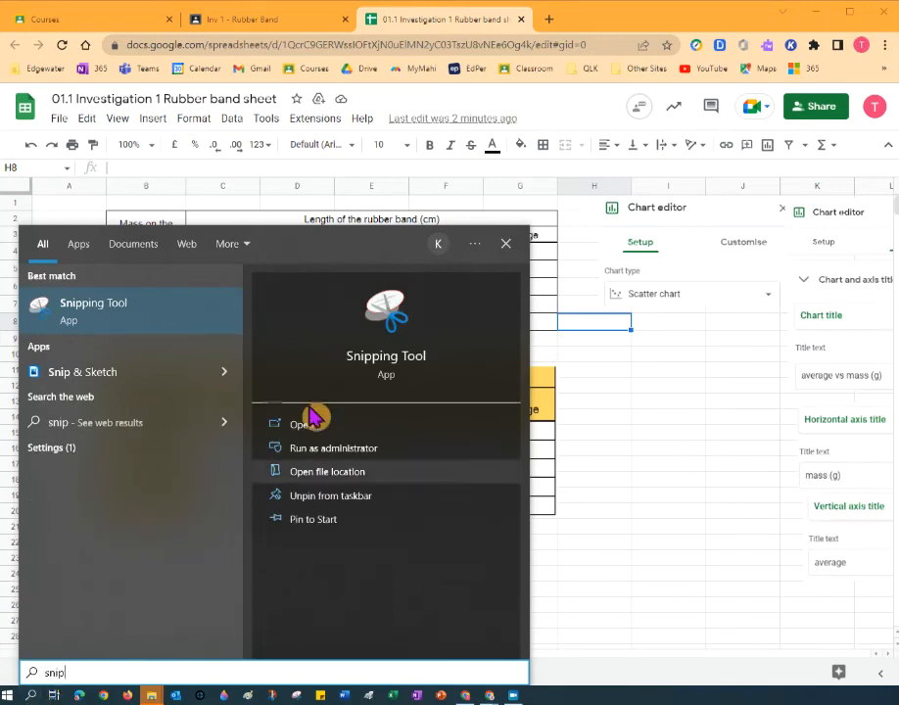
pyautogui.click(273, 425)
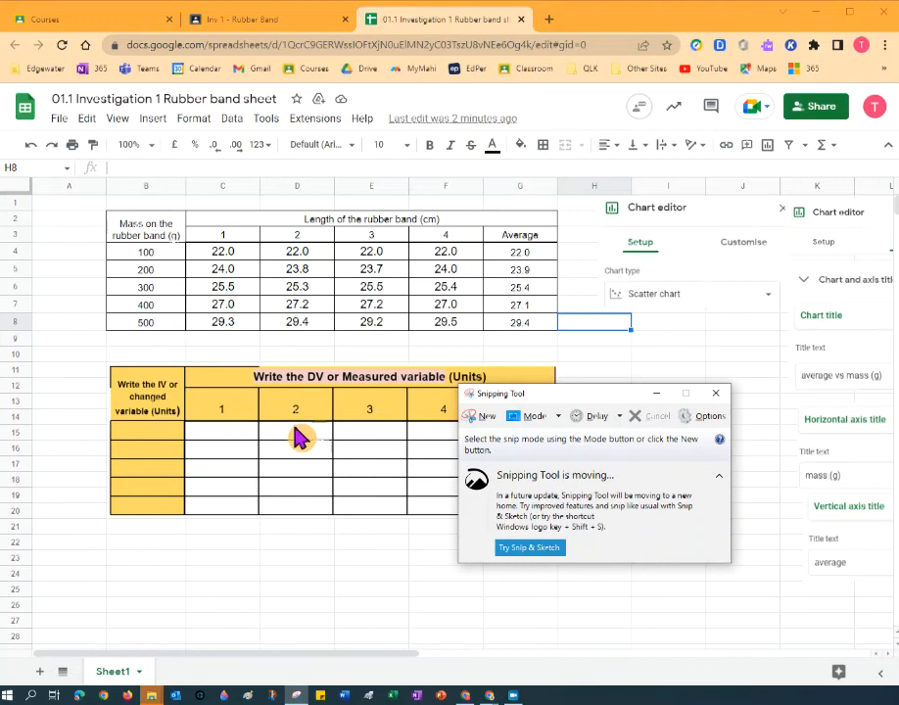
pyautogui.click(483, 419)
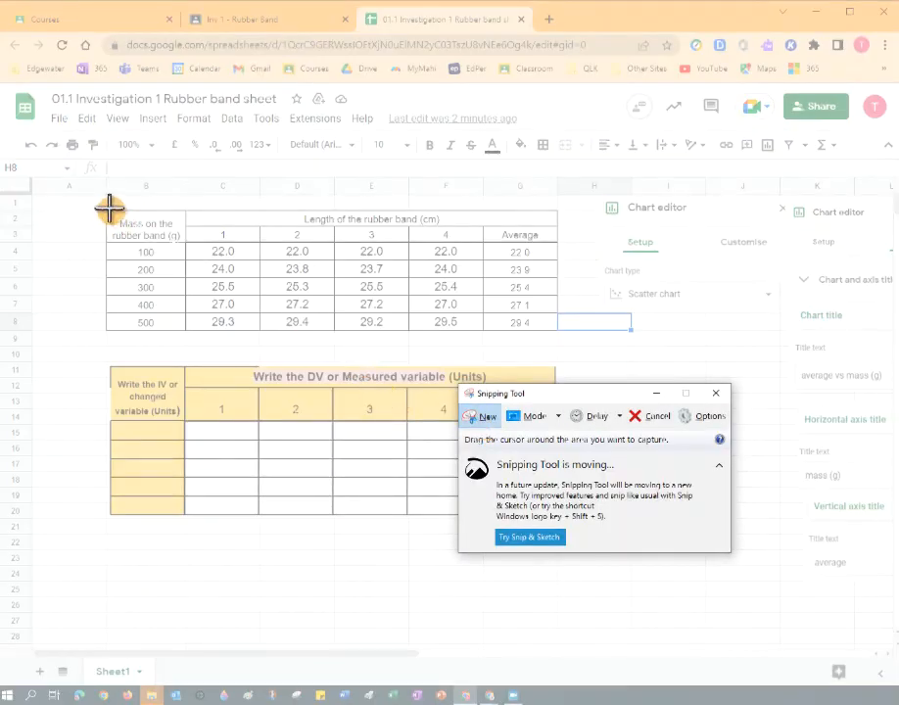
pyautogui.moveTo(105, 207); pyautogui.dragTo(560, 334)
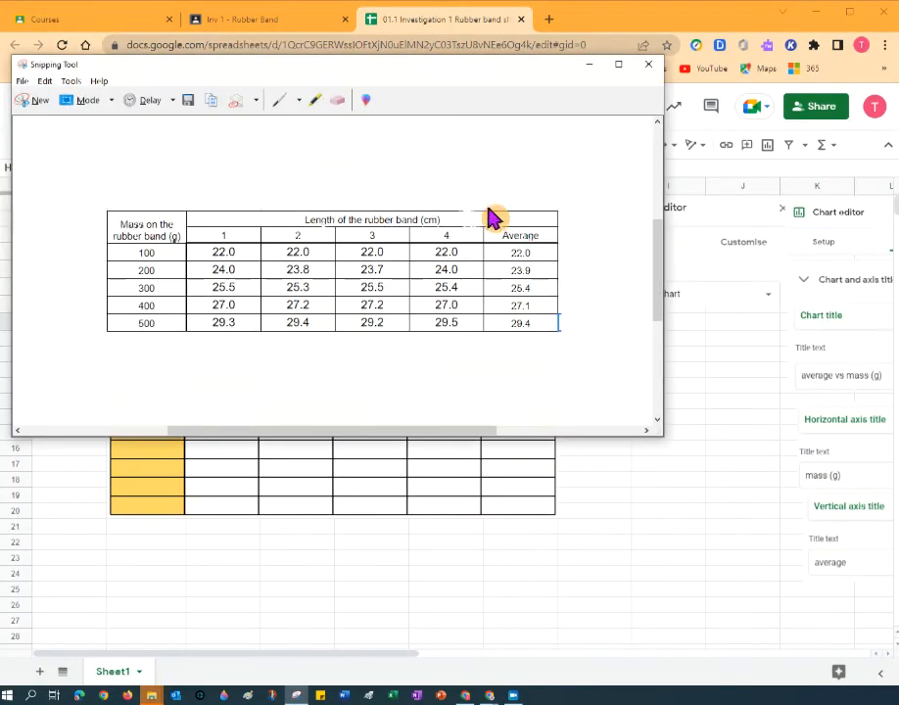
pyautogui.moveTo(368, 73); pyautogui.dragTo(425, 149)
pyautogui.click(277, 30)
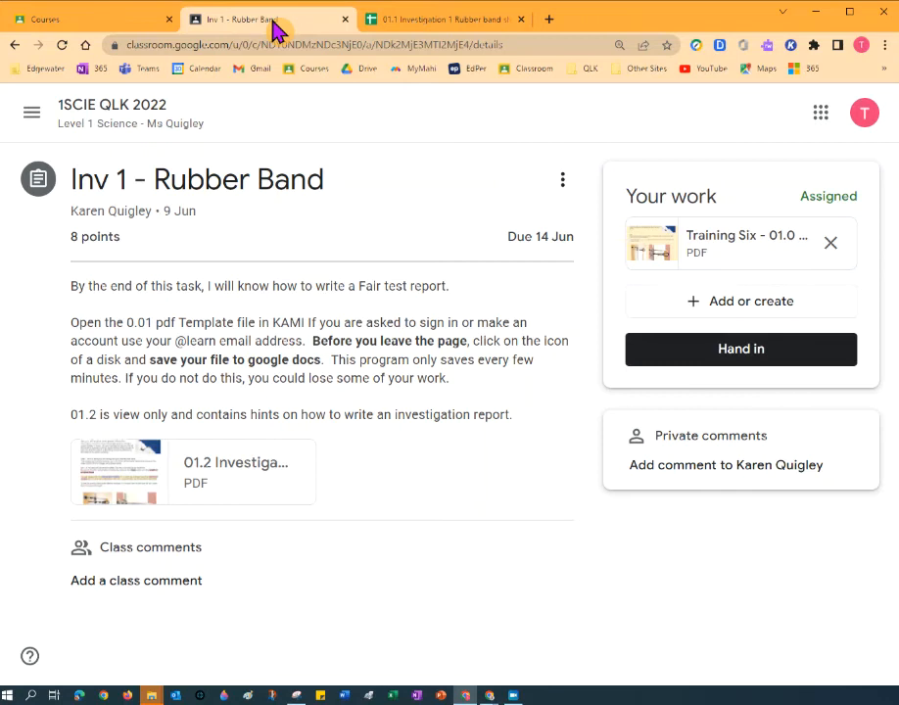
# Open the Training Six student template PDF attachment in Kami.
pyautogui.click(720, 245)
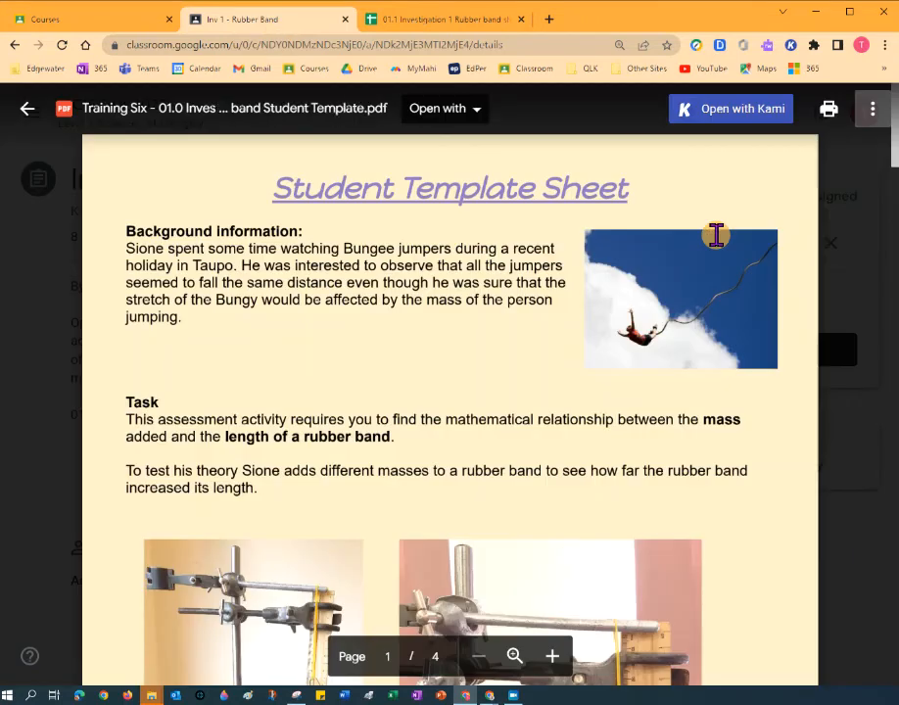
pyautogui.click(754, 118)
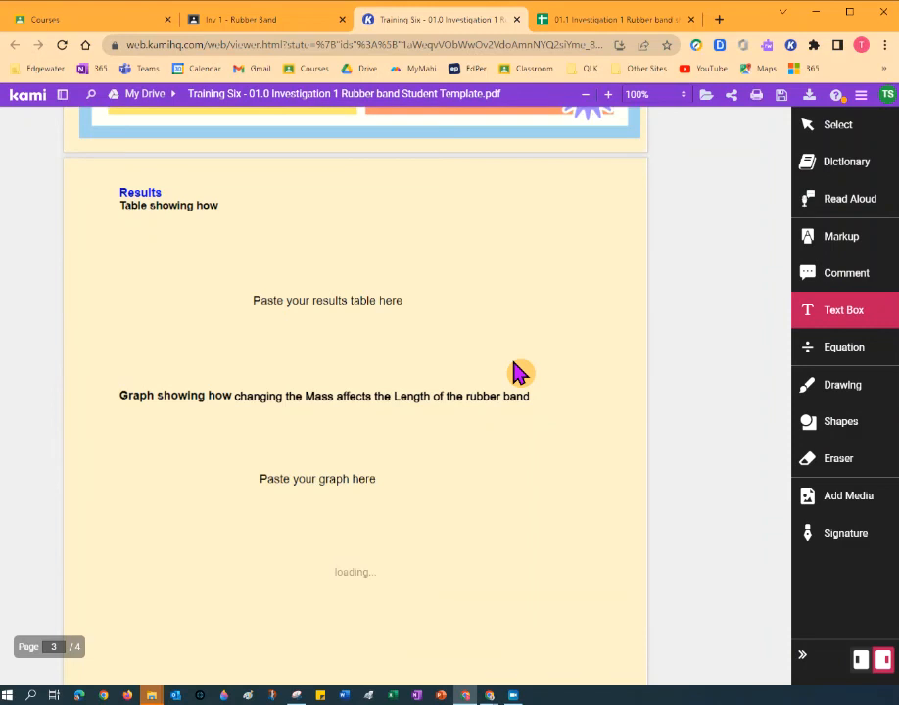
pyautogui.scroll(2, 519, 370)
pyautogui.scroll(1, 512, 360)
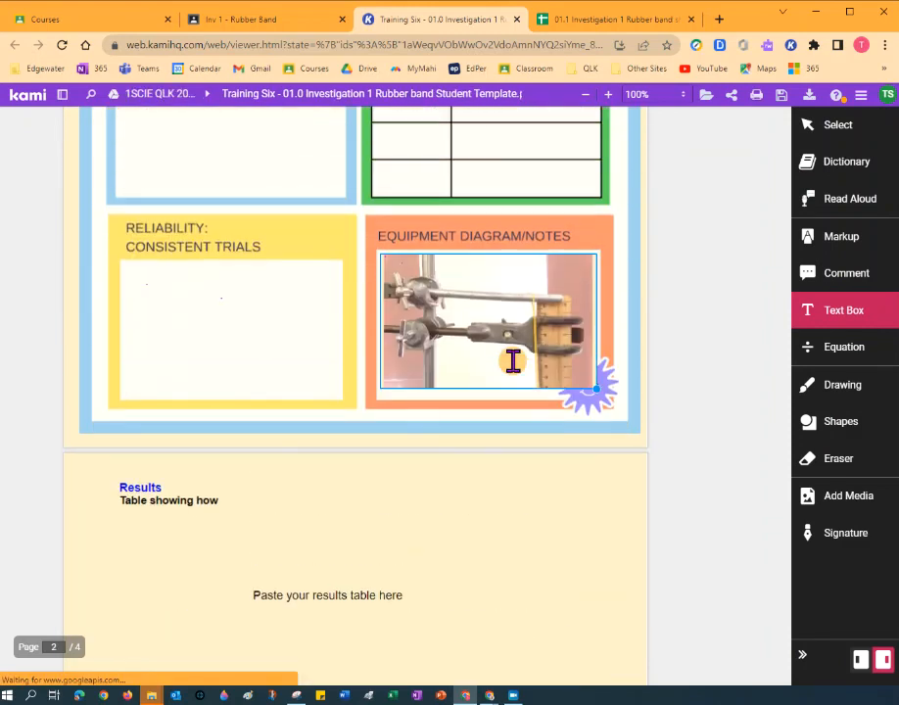
pyautogui.click(140, 529)
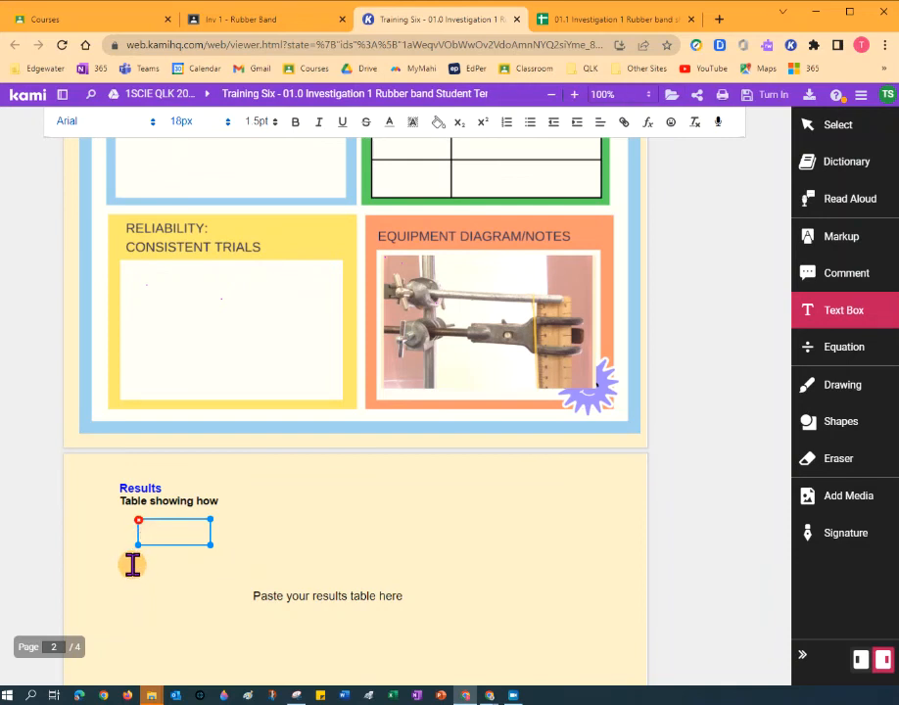
pyautogui.click(117, 533)
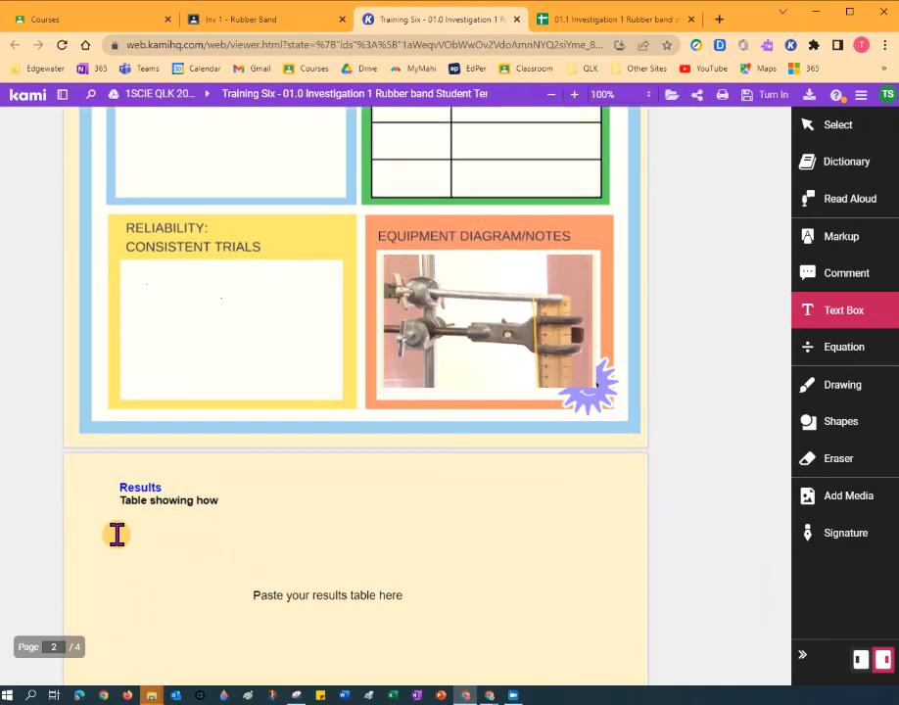
pyautogui.hotkey('ctrl', 'v')
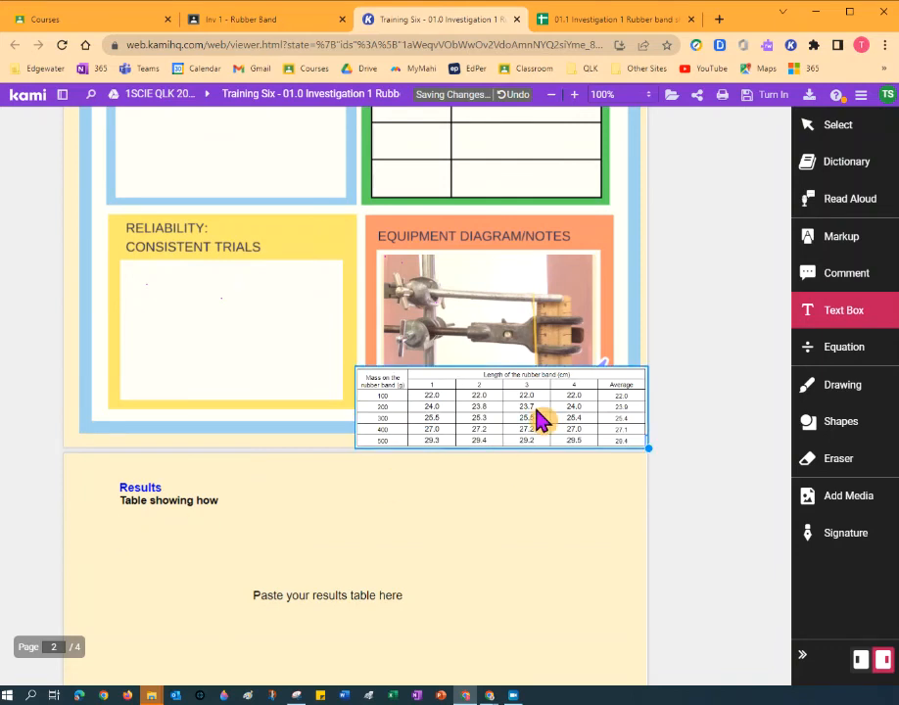
pyautogui.click(496, 486)
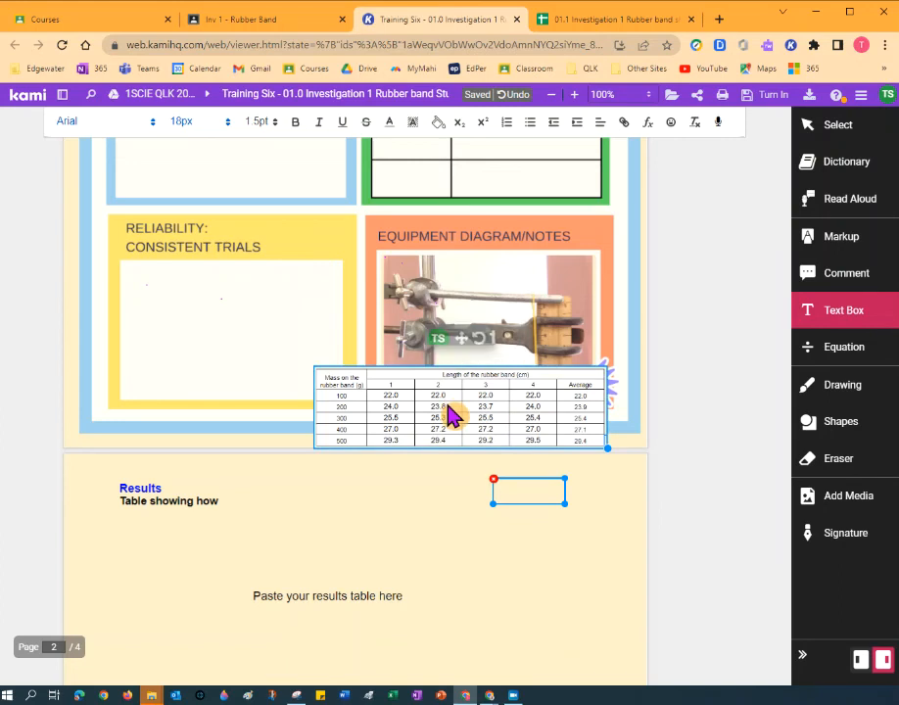
pyautogui.moveTo(444, 423); pyautogui.dragTo(358, 384)
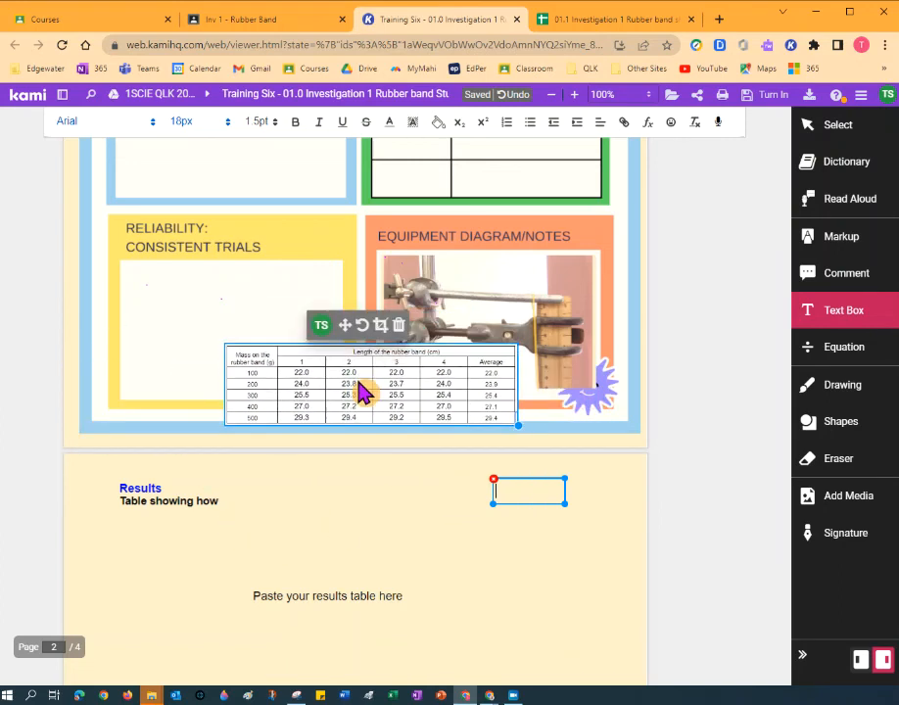
pyautogui.click(398, 326)
pyautogui.click(122, 534)
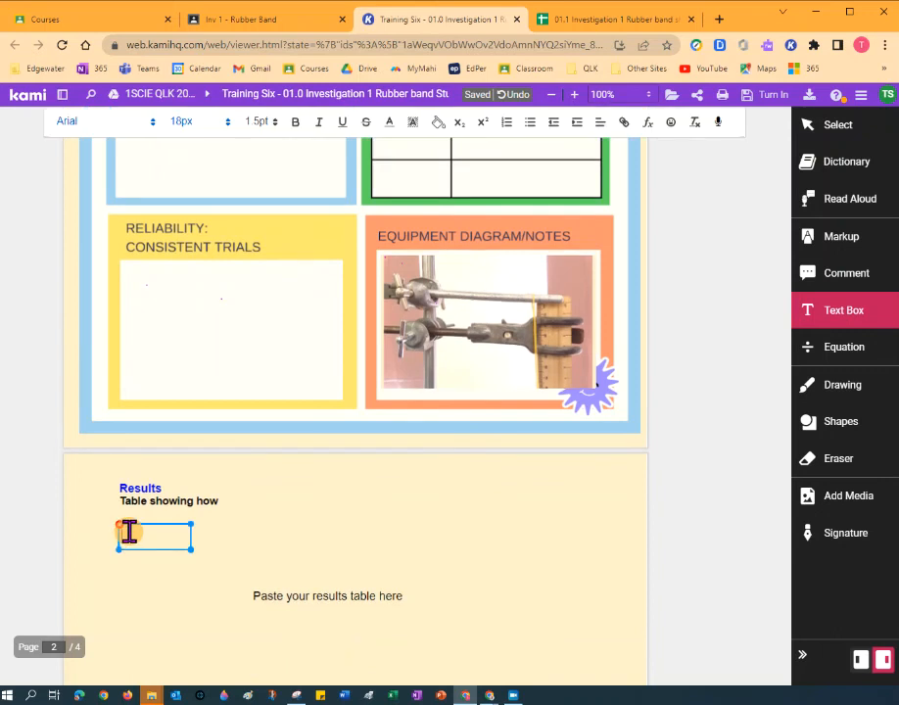
pyautogui.click(95, 542)
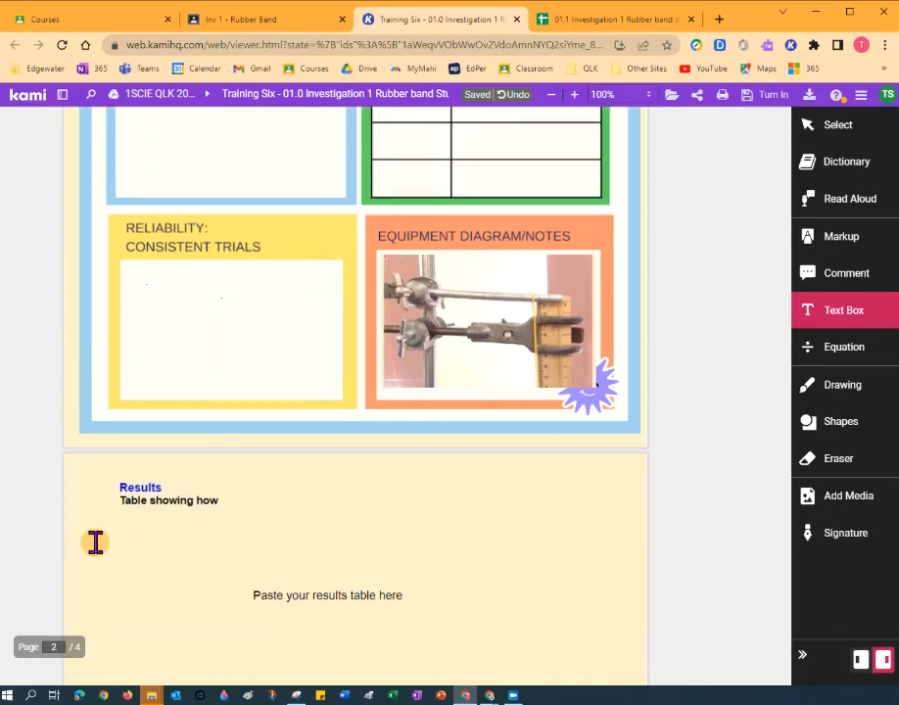
pyautogui.hotkey('ctrl', 'v')
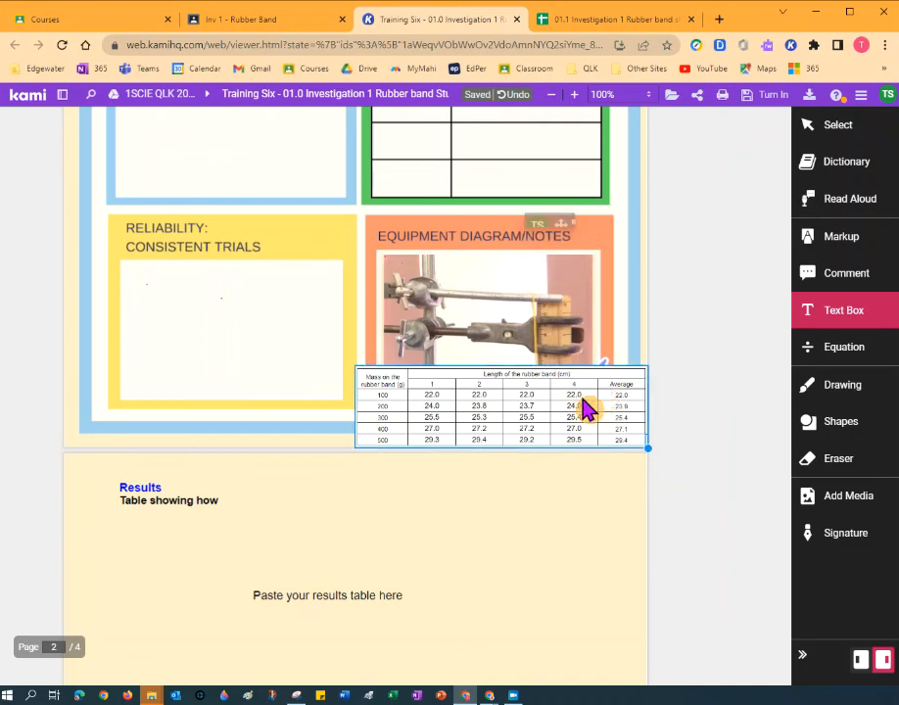
pyautogui.click(668, 364)
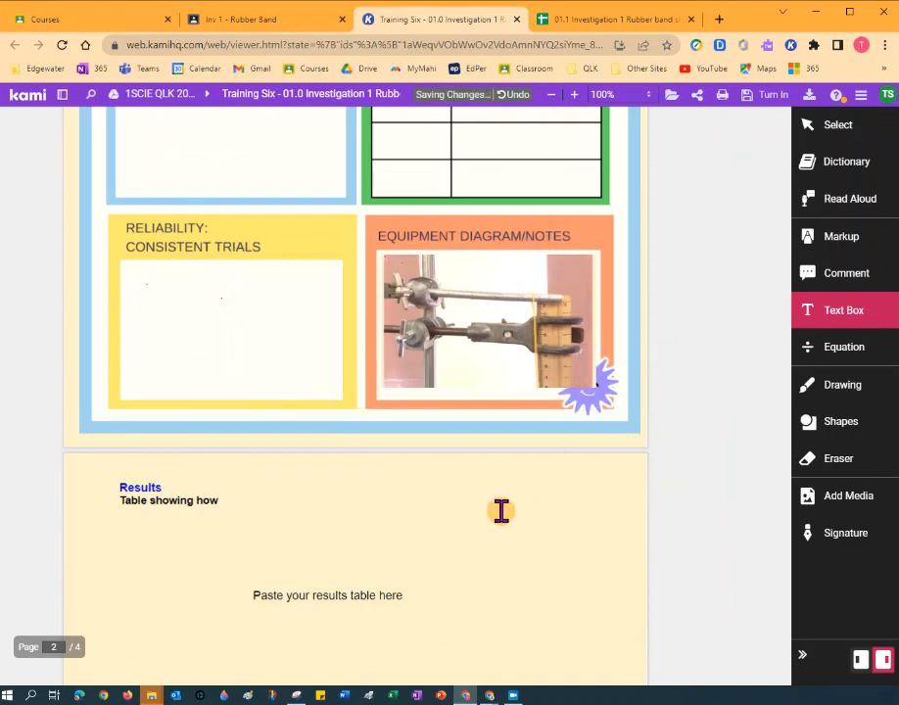
# Paste the snipped data table under the Results heading on page 3 and enlarge it above the graph.
pyautogui.scroll(-3, 500, 508)
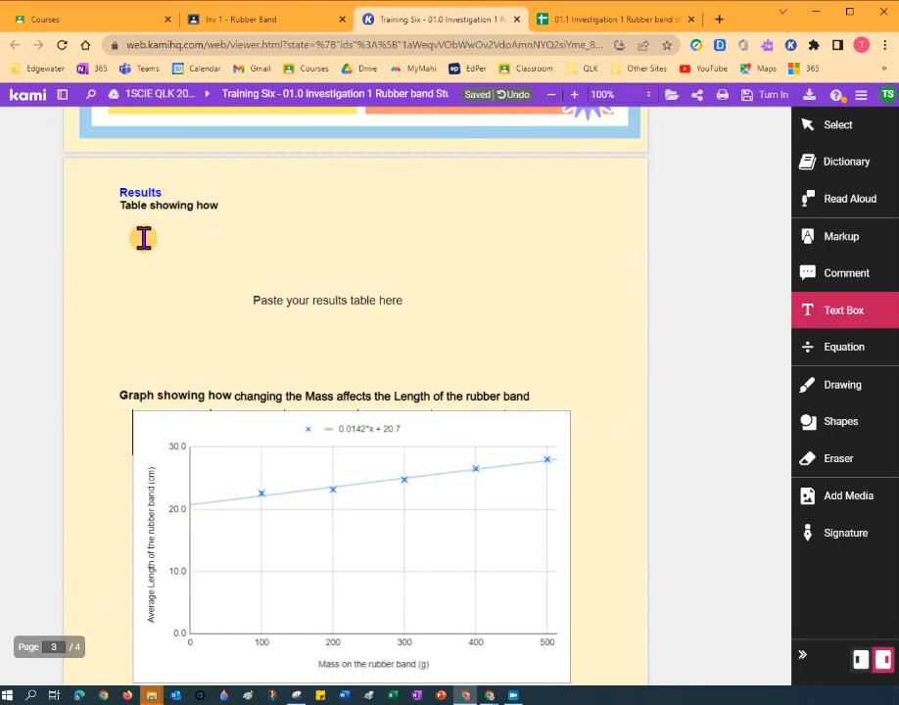
pyautogui.click(137, 232)
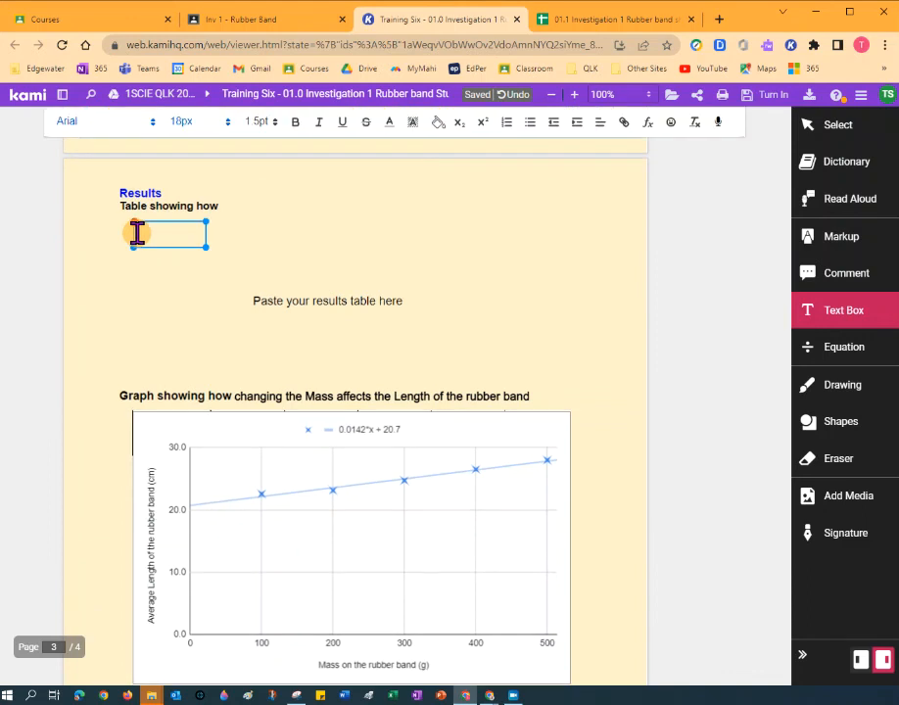
pyautogui.press('Escape')
pyautogui.hotkey('ctrl', 'v')
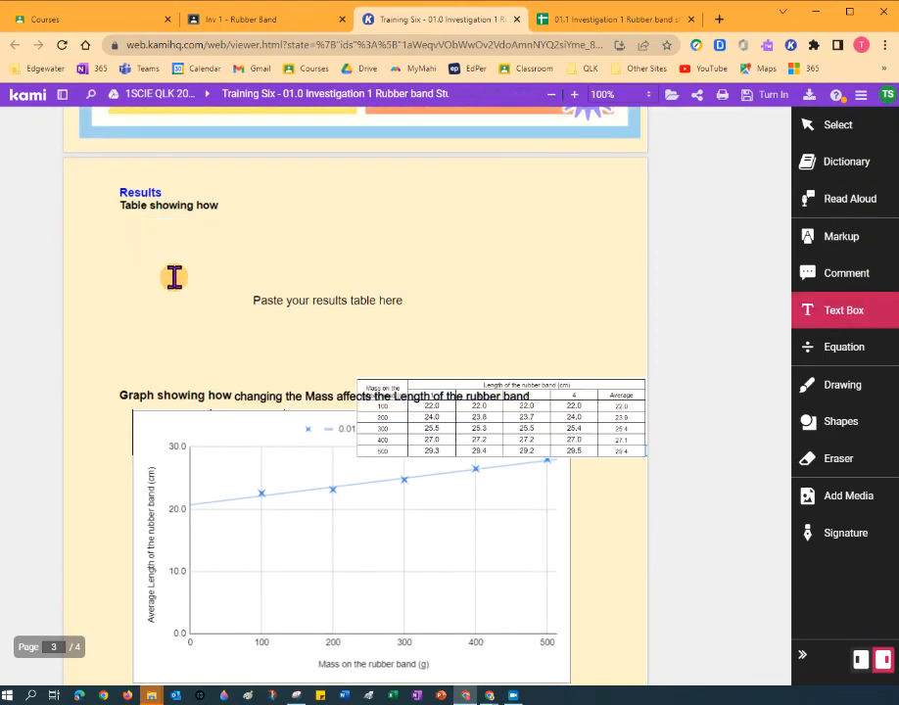
pyautogui.moveTo(566, 431); pyautogui.dragTo(327, 276)
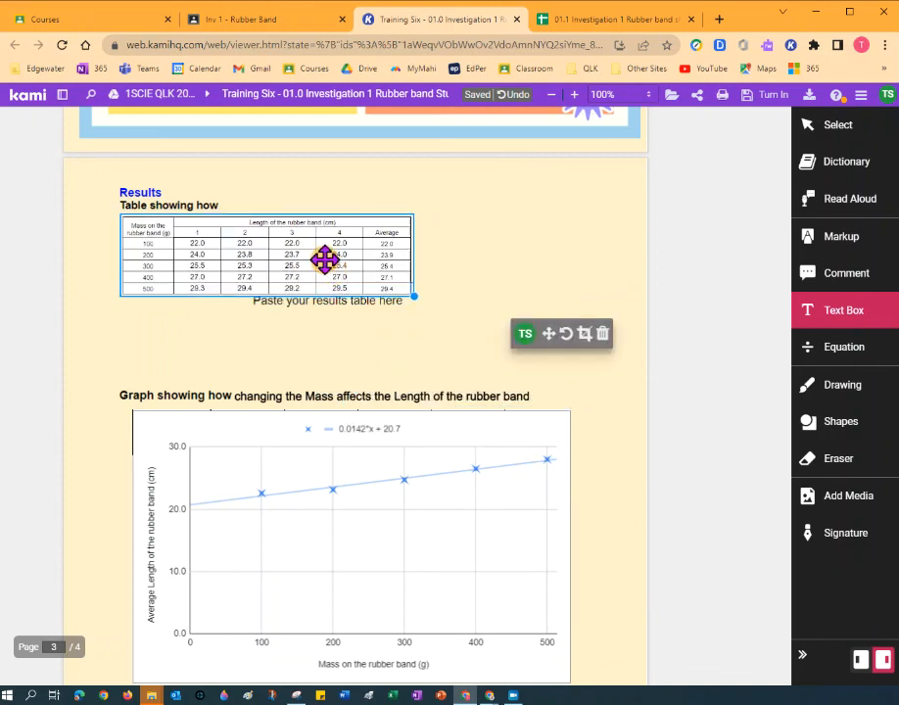
pyautogui.moveTo(412, 303); pyautogui.dragTo(601, 389)
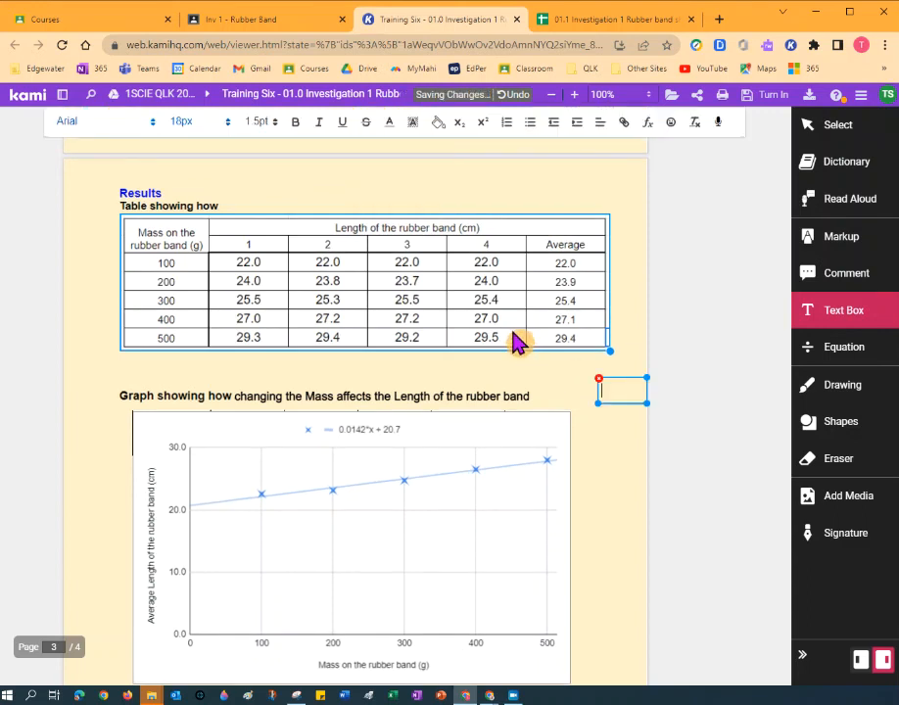
pyautogui.moveTo(513, 330); pyautogui.dragTo(514, 345)
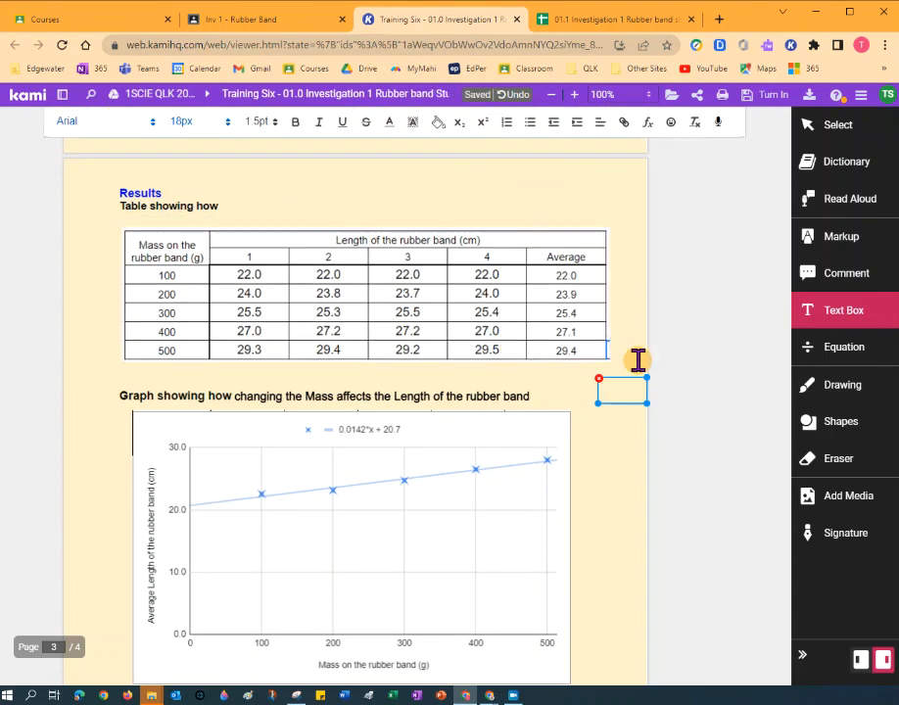
pyautogui.click(666, 441)
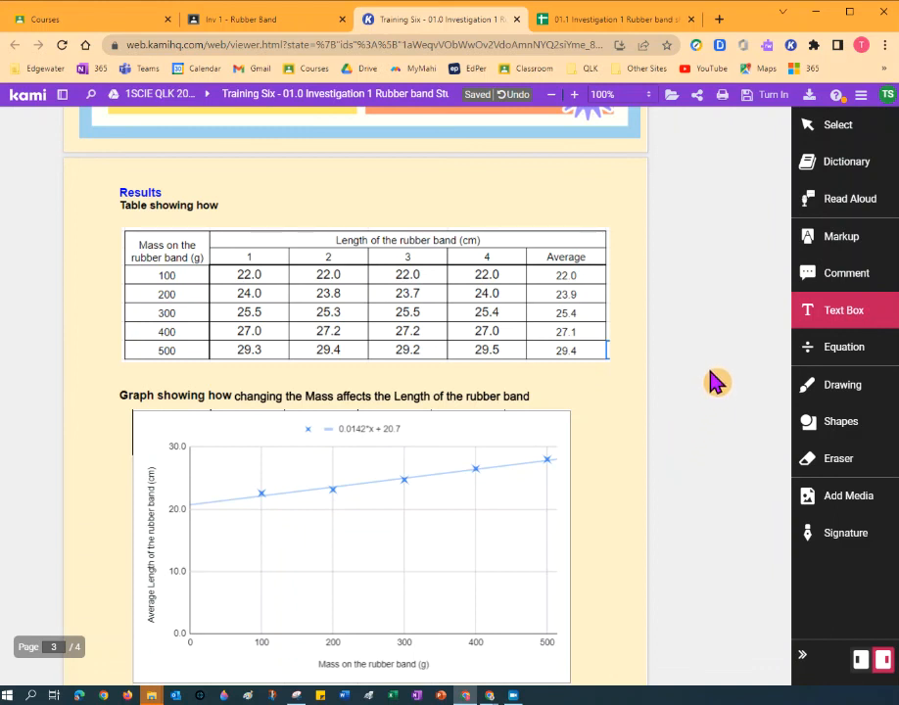
# Save the template's 12 changes to Google Drive from Kami's Save/Turn In panel.
pyautogui.click(531, 538)
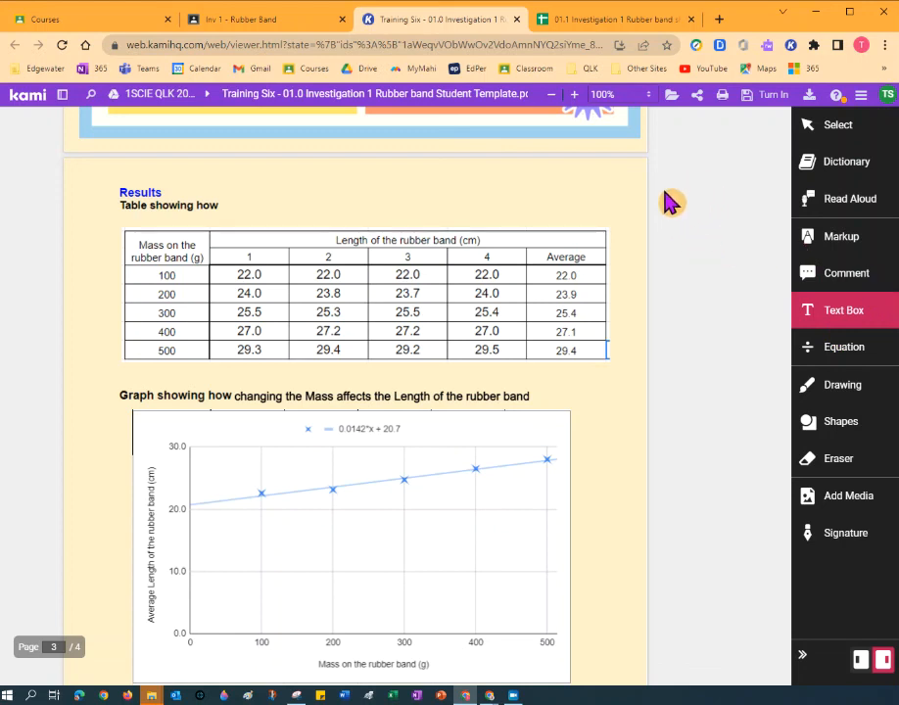
pyautogui.click(743, 96)
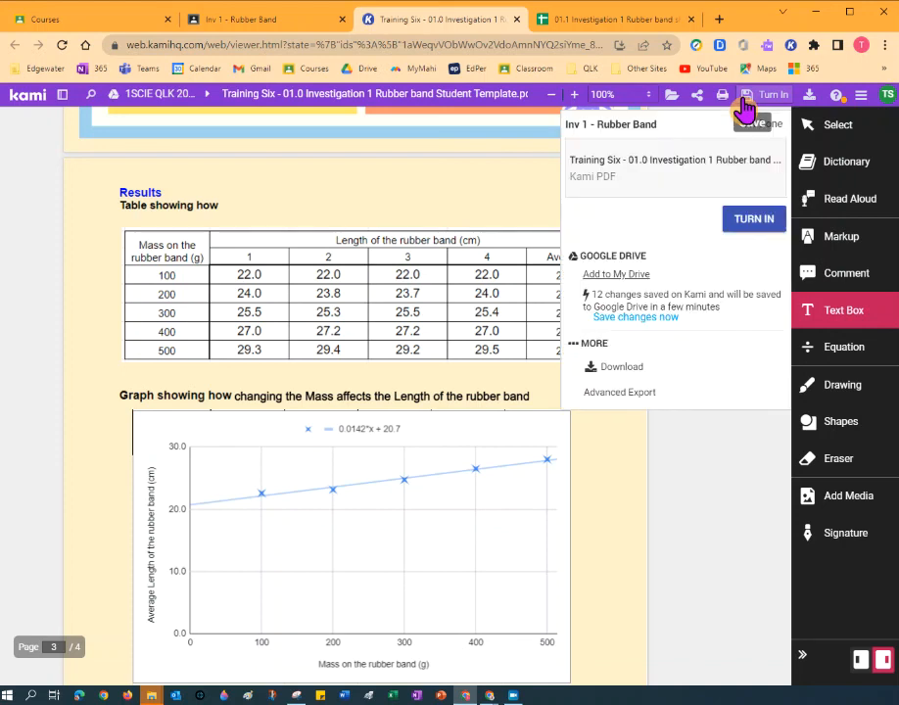
pyautogui.click(629, 321)
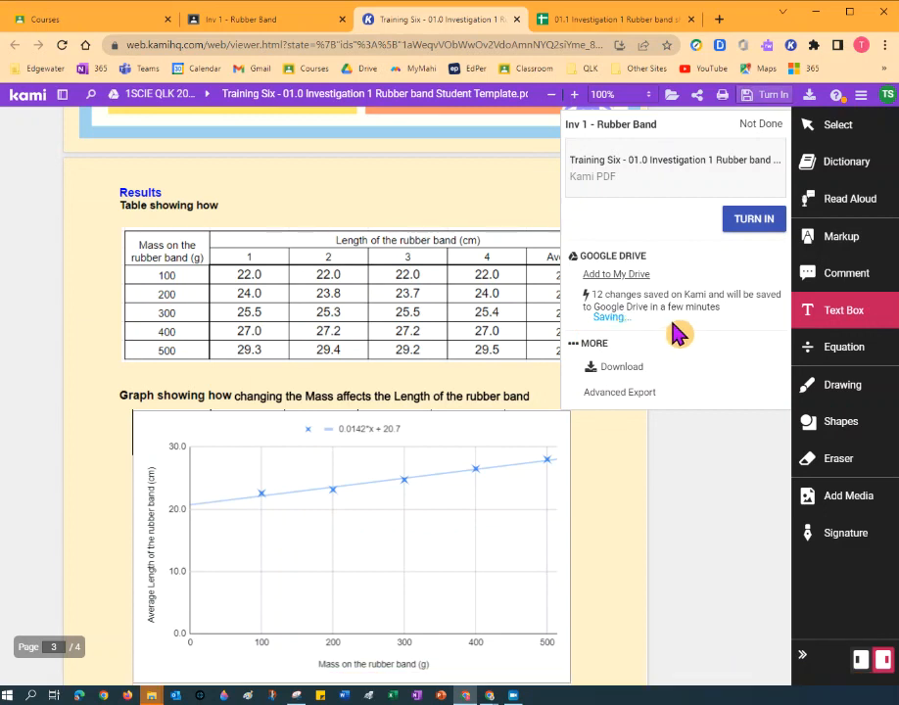